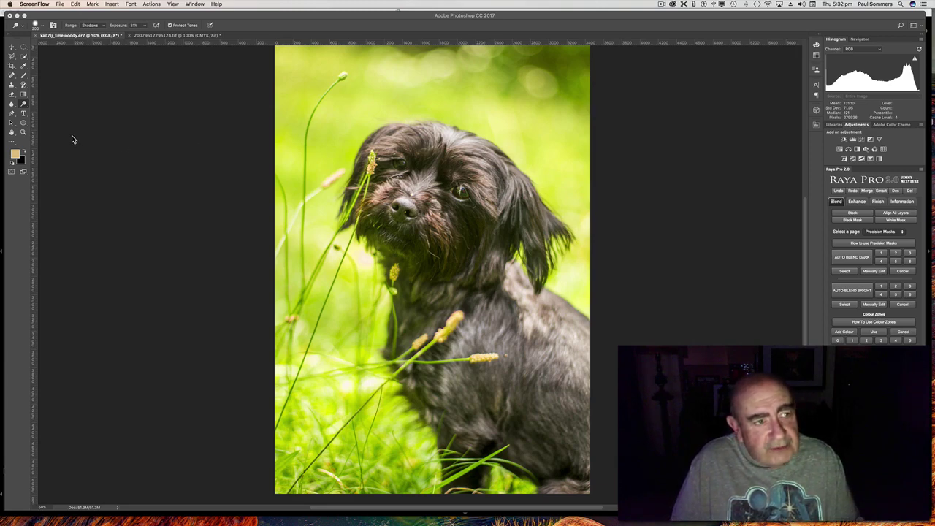
Set the Dodge tool to the Midtones range with 40% exposure.
left_click(24, 106)
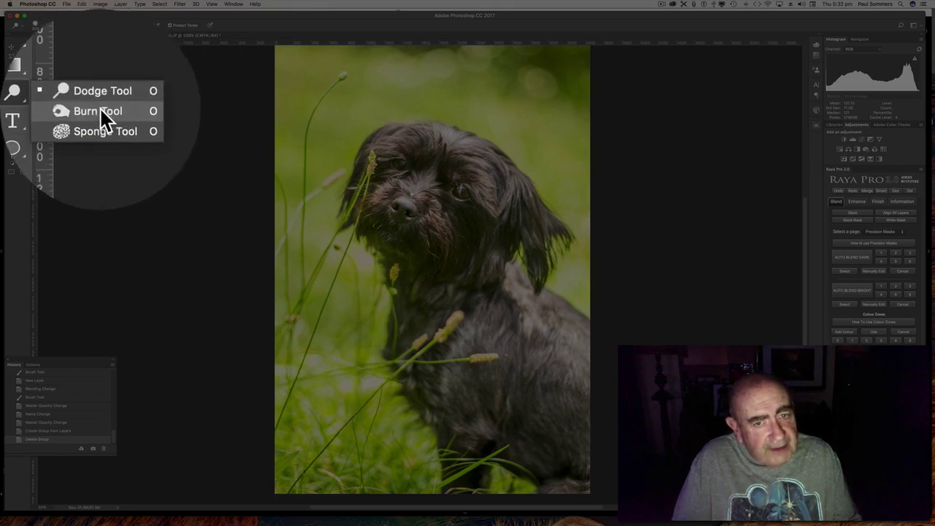
left_click(52, 107)
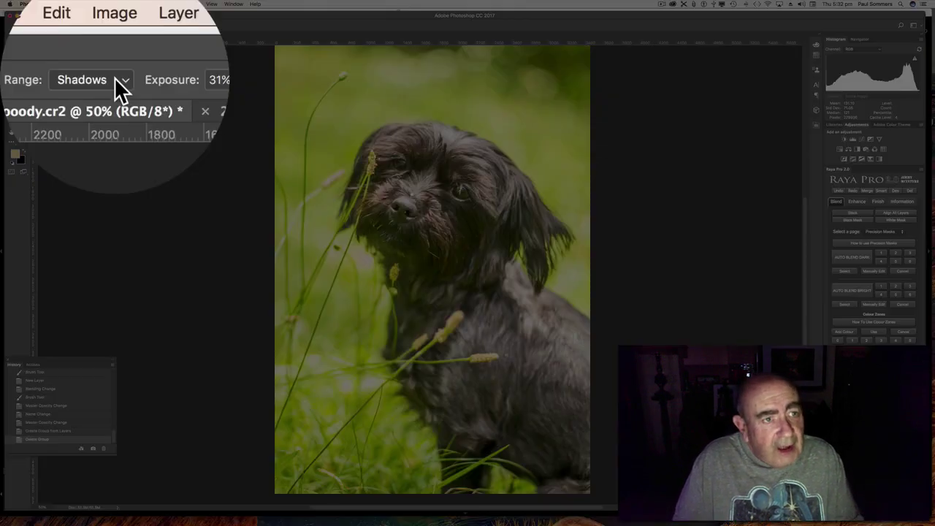
left_click(97, 25)
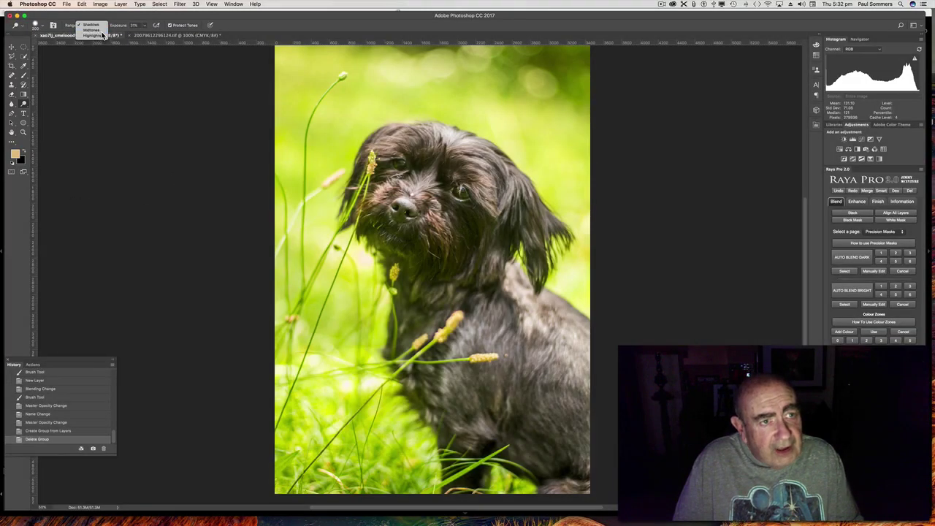
left_click(94, 32)
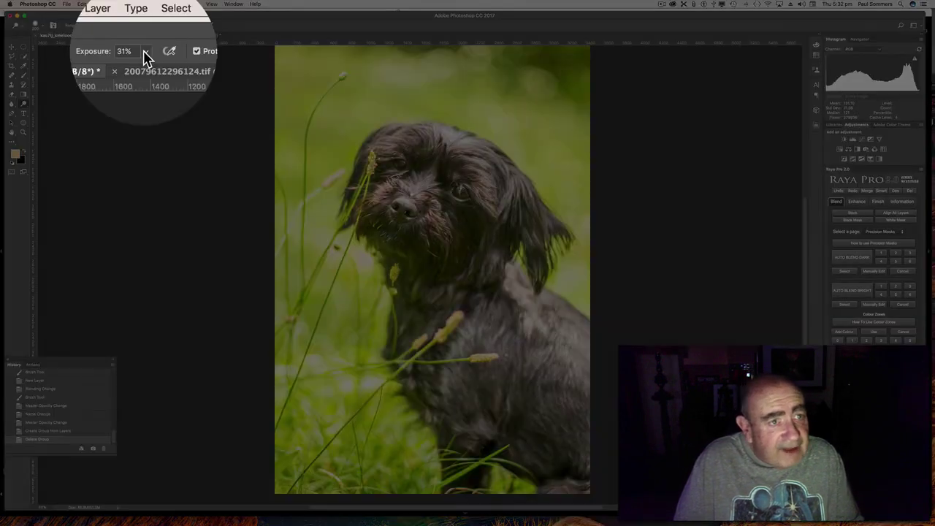
left_click(143, 26)
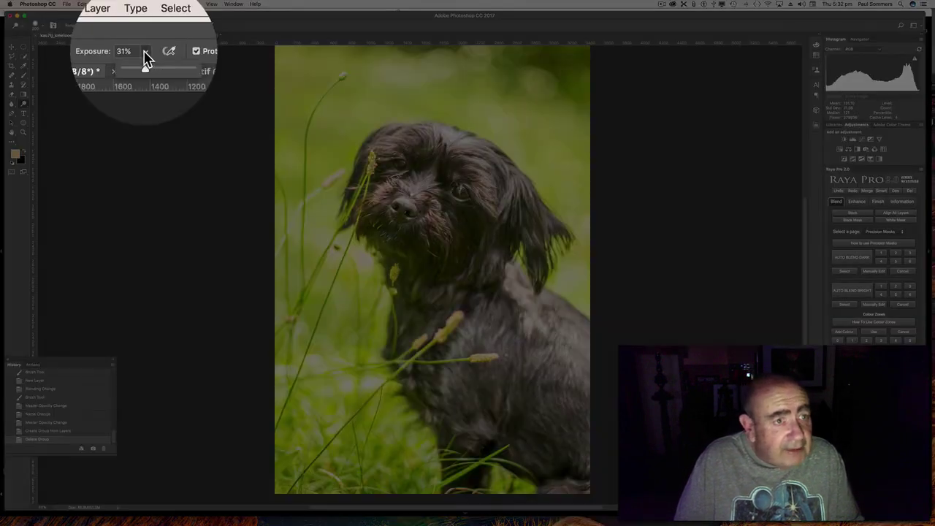
left_click_drag(146, 34, 148, 34)
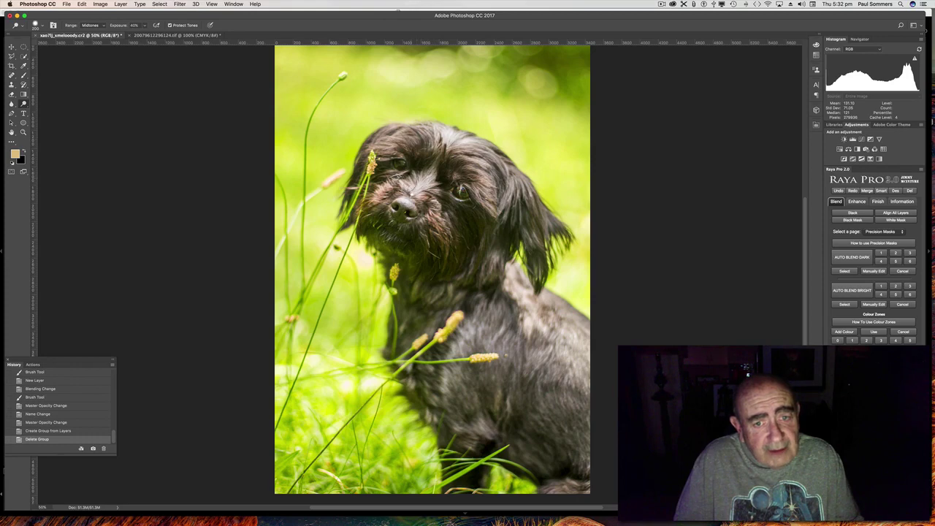
Lighten the dog's eyes and the fur on its face and muzzle with the Dodge tool.
mouse_move(431, 185)
left_mouse_down()
mouse_move(398, 178)
mouse_move(398, 163)
left_mouse_up()
left_click(460, 192)
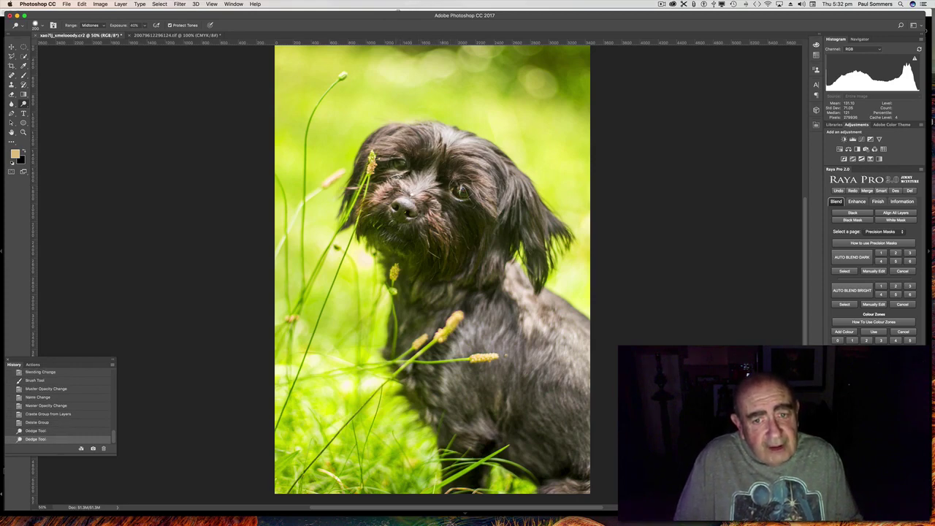
left_click(461, 192)
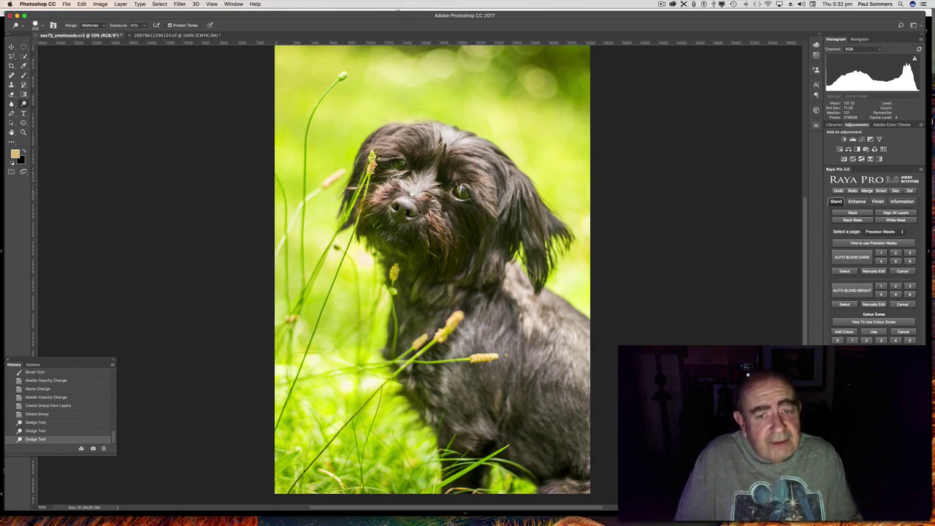
left_click_drag(432, 221, 440, 234)
mouse_move(399, 187)
left_mouse_down()
mouse_move(375, 194)
mouse_move(365, 209)
left_mouse_up()
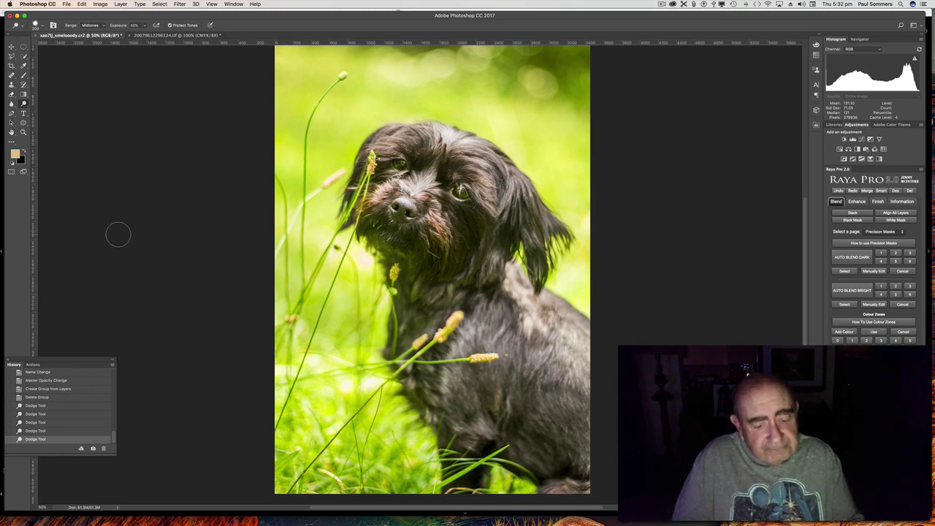
Undo all the dodge strokes, returning the image to the Delete Group history state.
key("super+z")
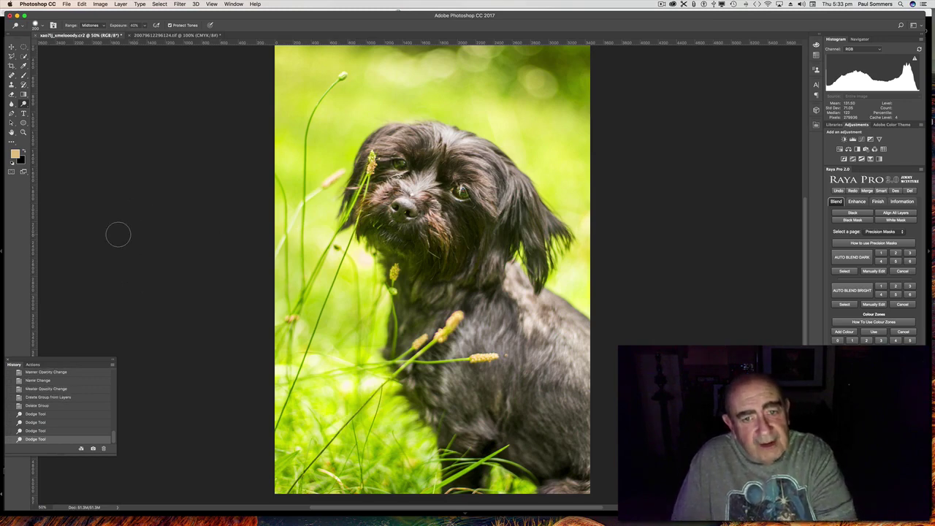
left_click(64, 430)
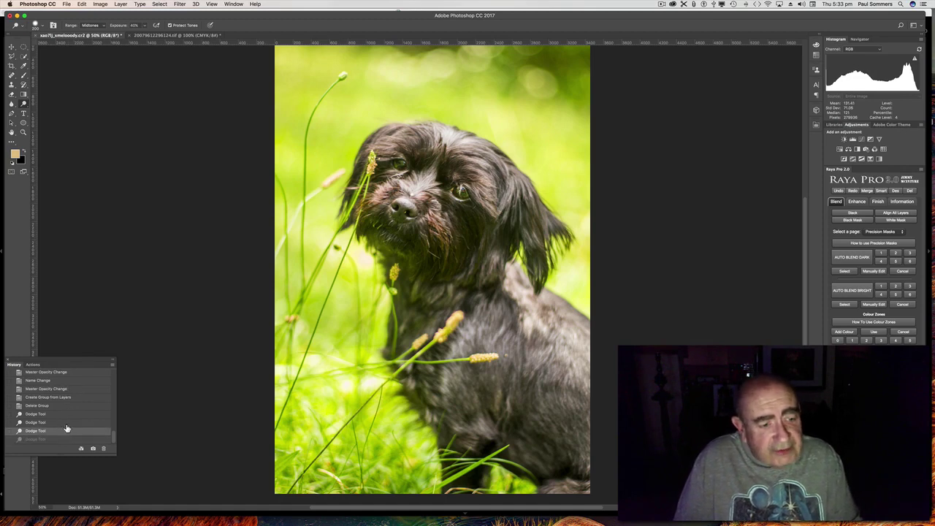
left_click(69, 423)
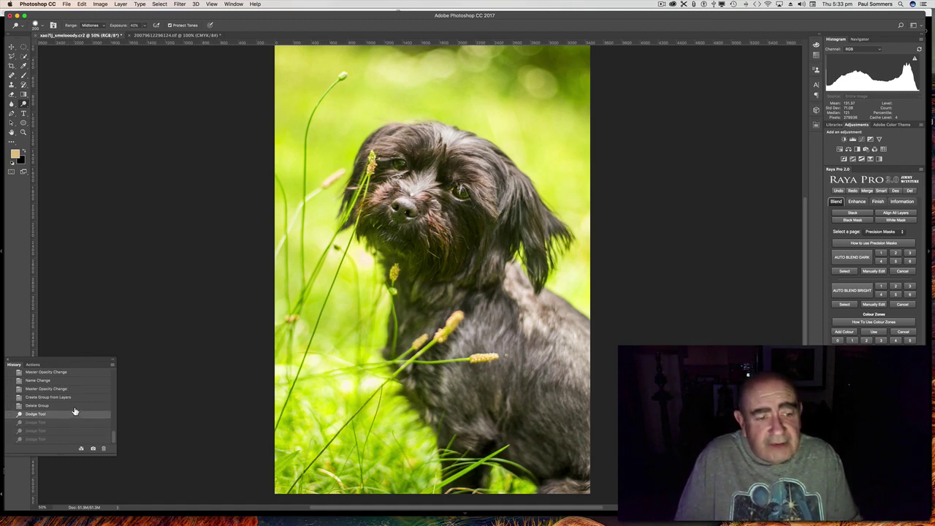
left_click(75, 406)
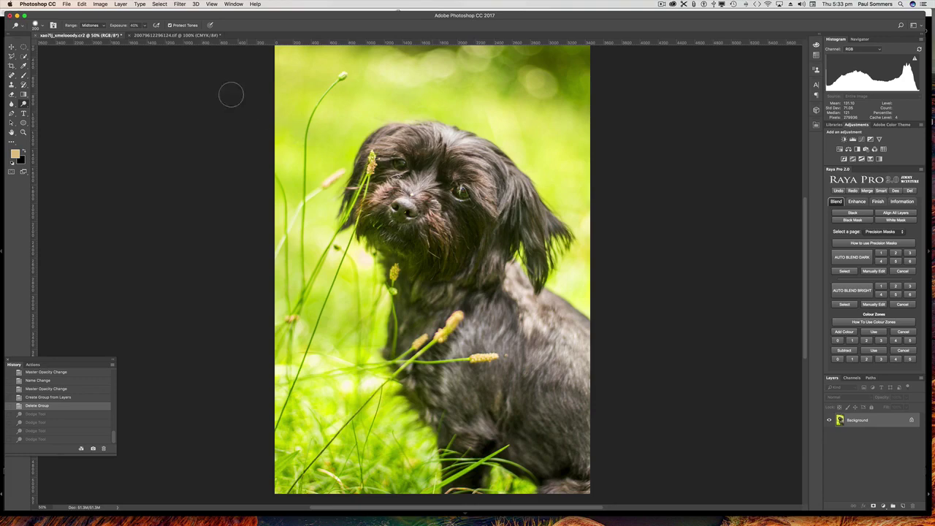
left_click(119, 5)
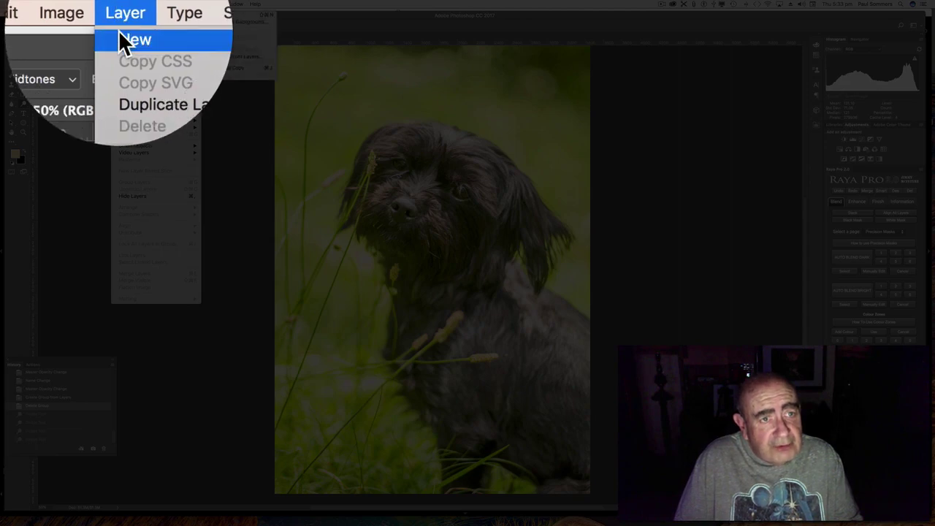
mouse_move(121, 37)
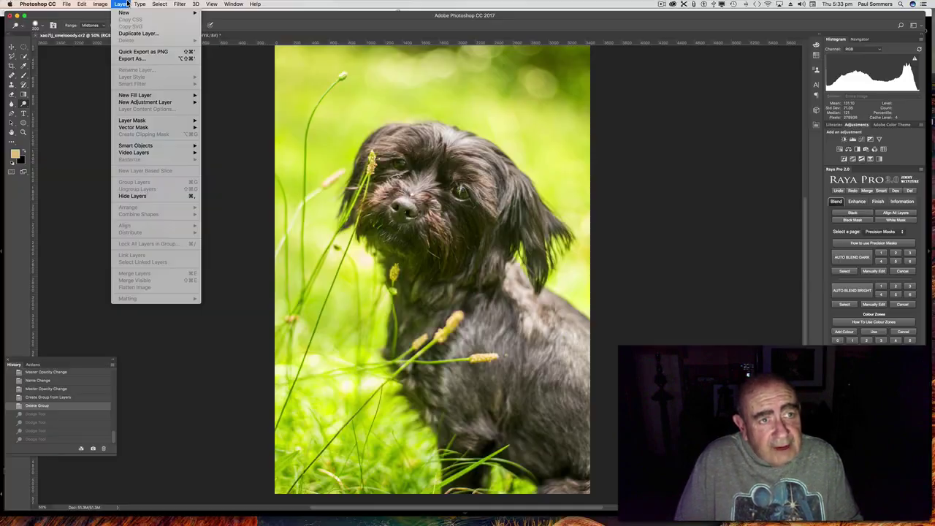
left_click(603, 139)
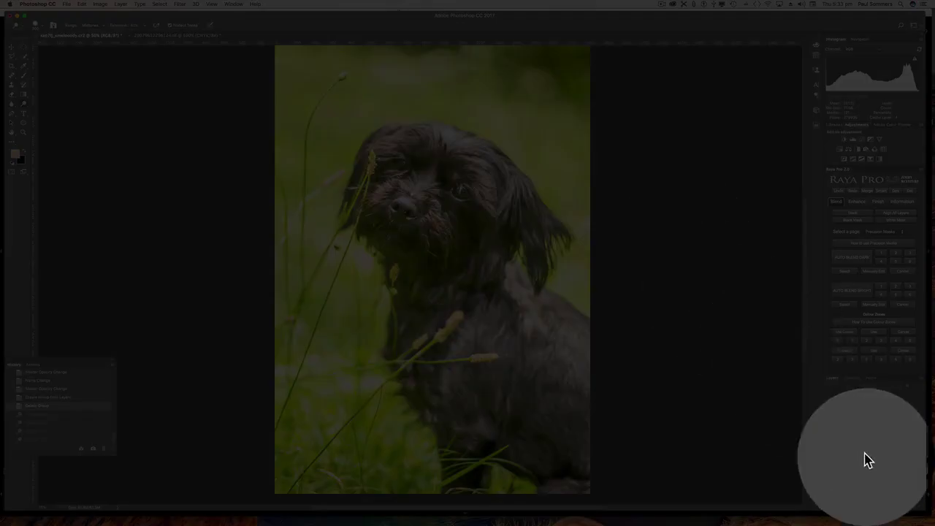
left_click(876, 488)
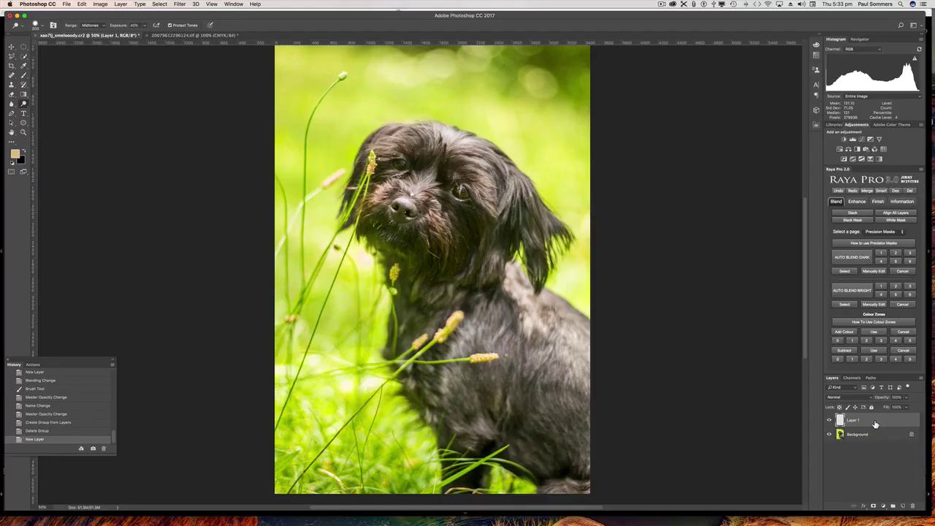
key("ctrl+z")
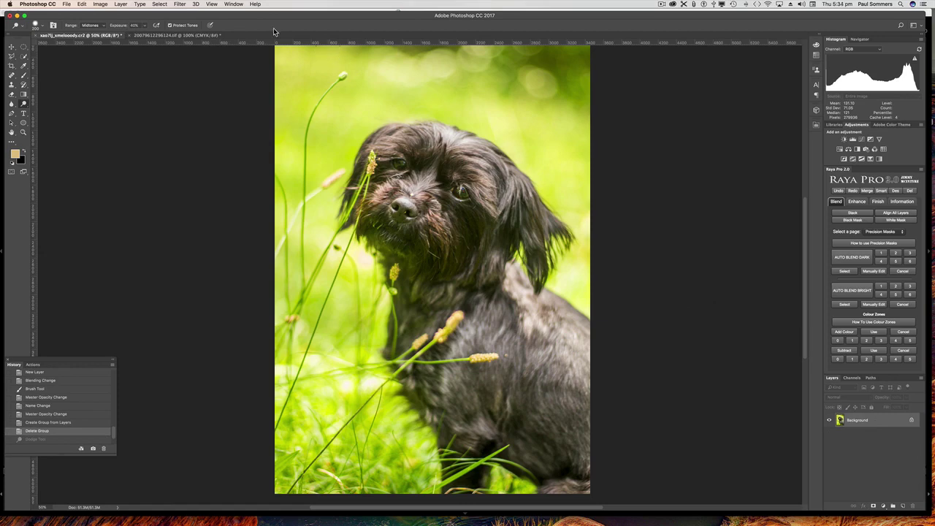
Create a new layer named Dodge in Overlay mode at 100% opacity, filled with the Overlay-neutral 50% gray.
left_click(121, 4)
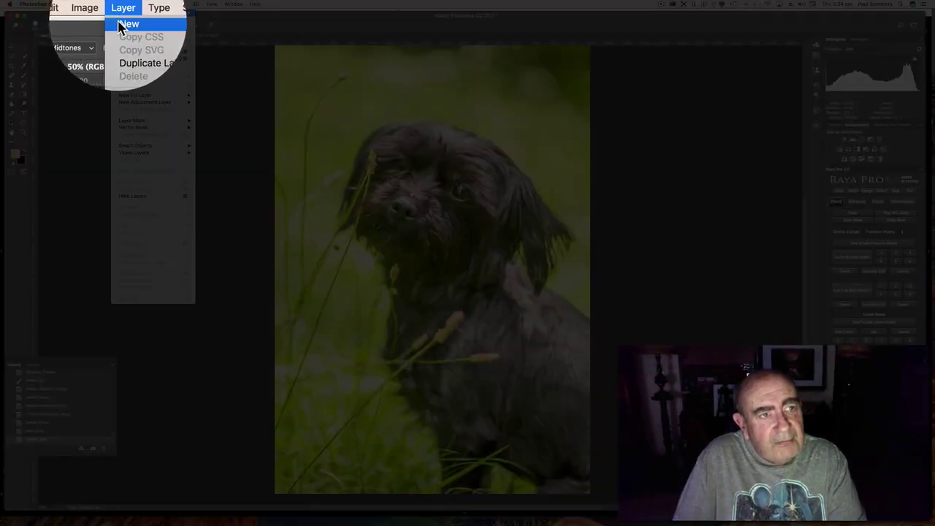
mouse_move(123, 22)
left_click(219, 29)
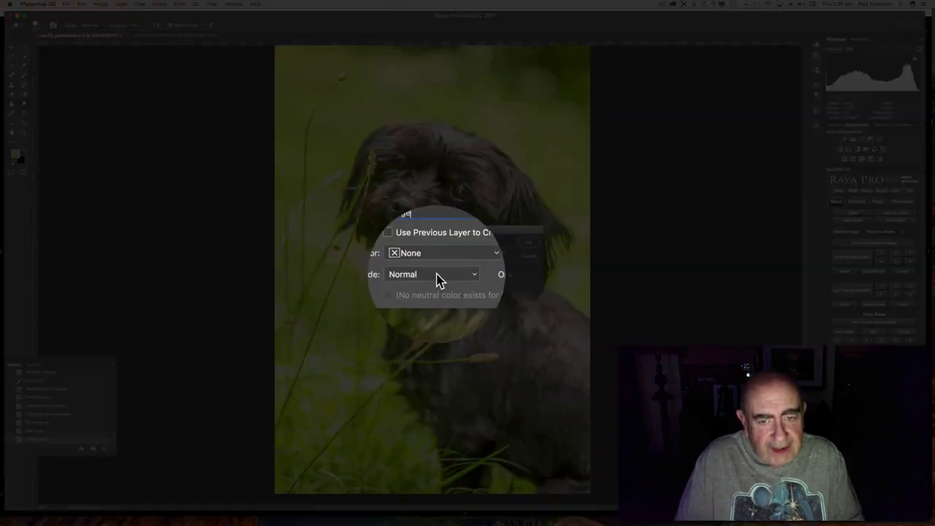
left_click(437, 275)
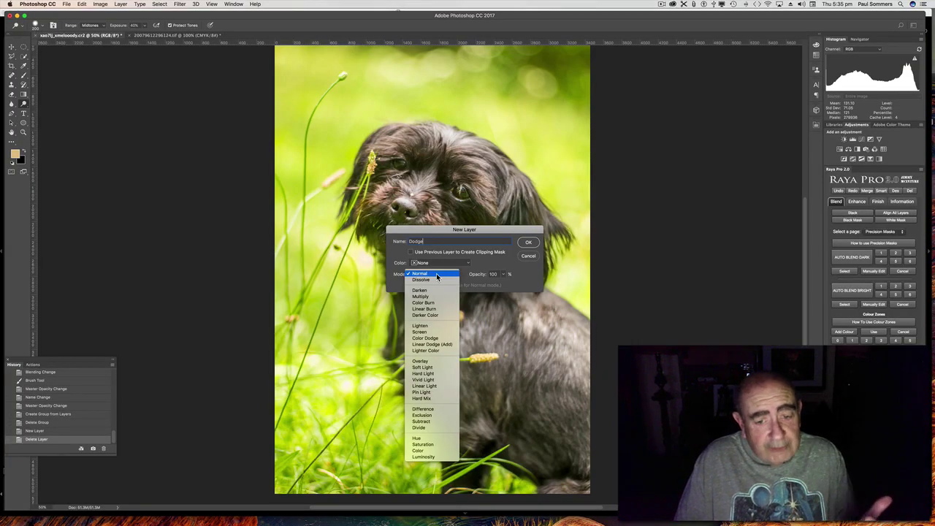
left_click(439, 275)
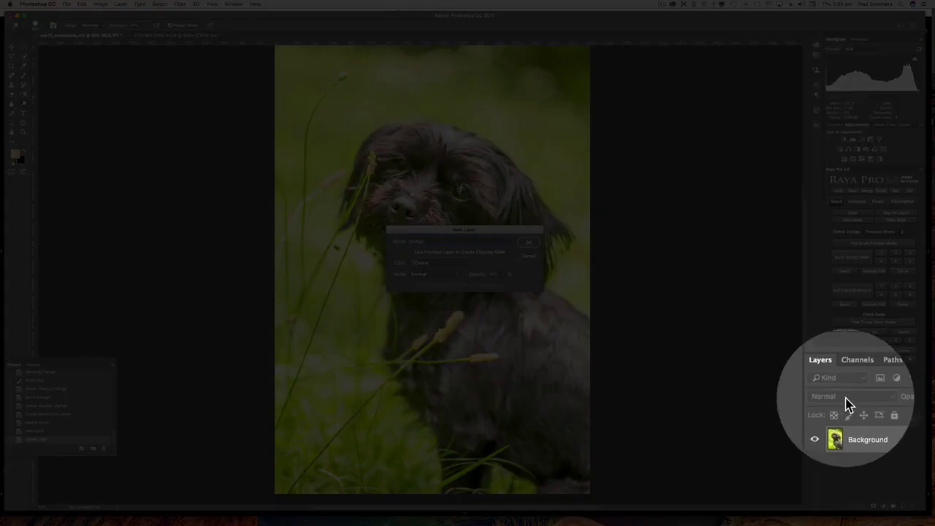
left_click(439, 276)
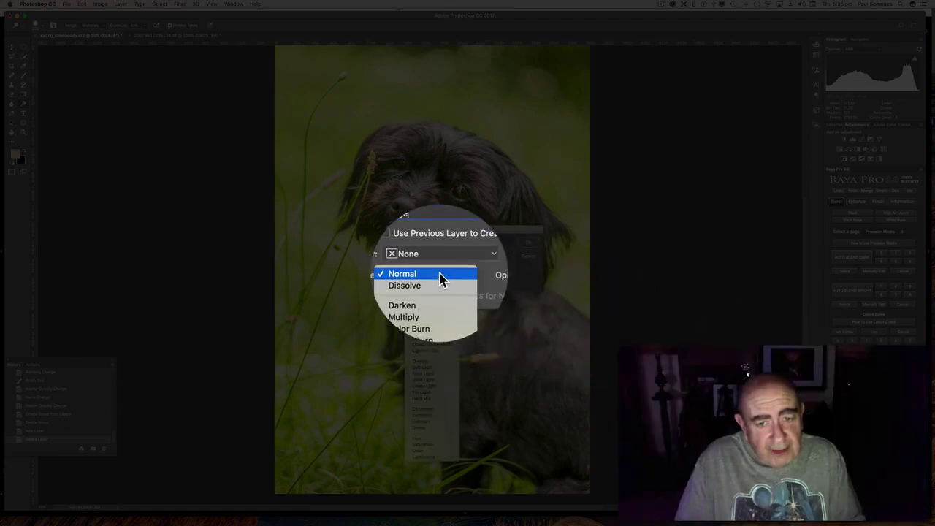
left_click(444, 365)
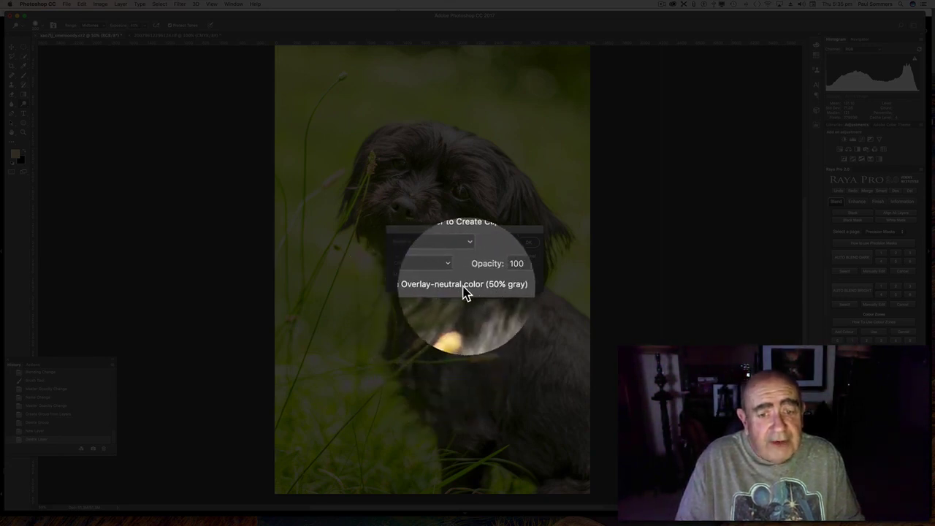
left_click(411, 286)
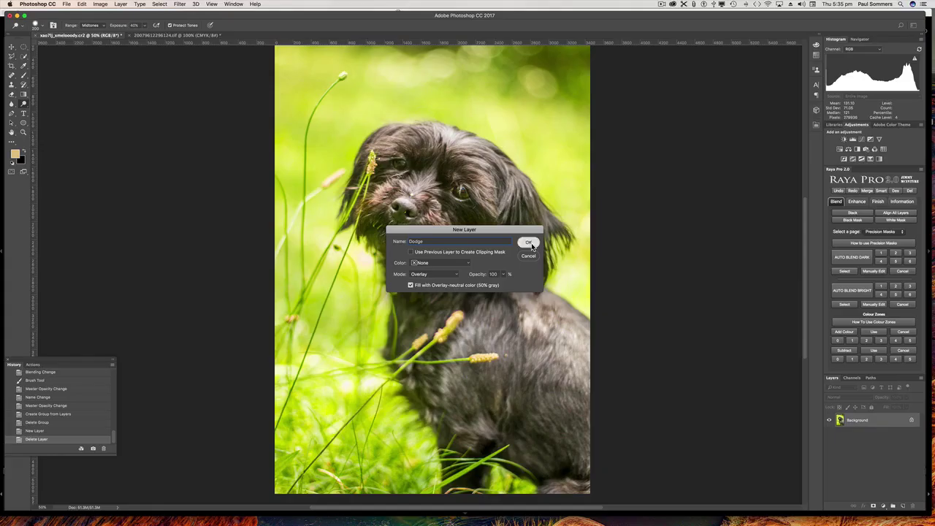
left_click(529, 242)
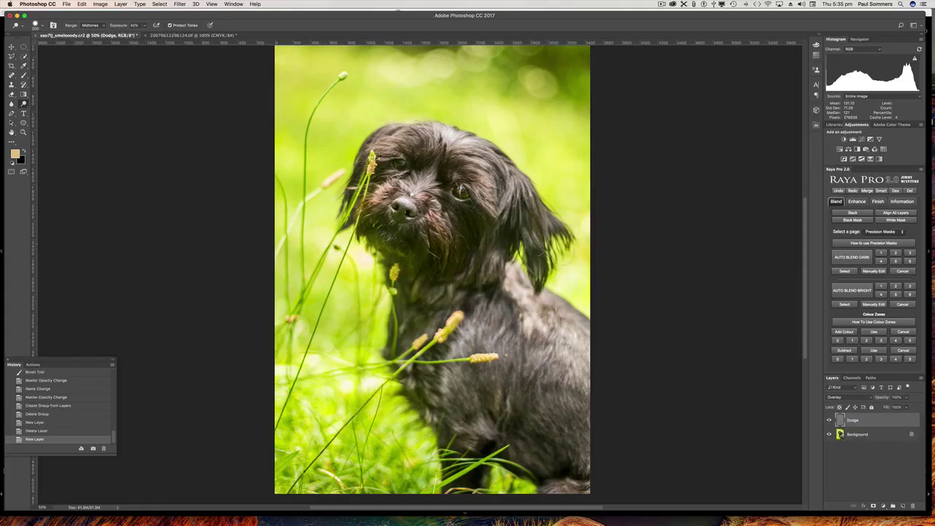
Try the Soft Light blend mode on the Dodge layer and return it to Overlay.
left_click(847, 398)
left_click(850, 406)
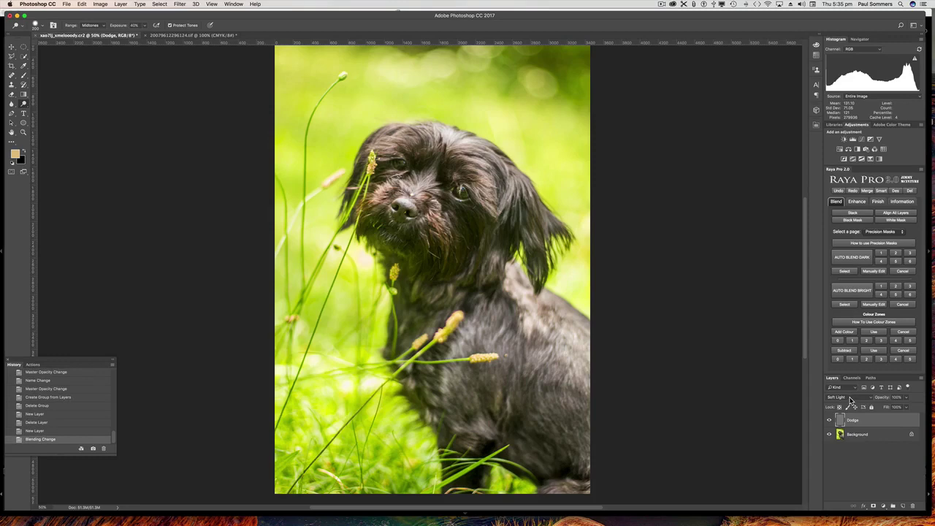
left_click(849, 399)
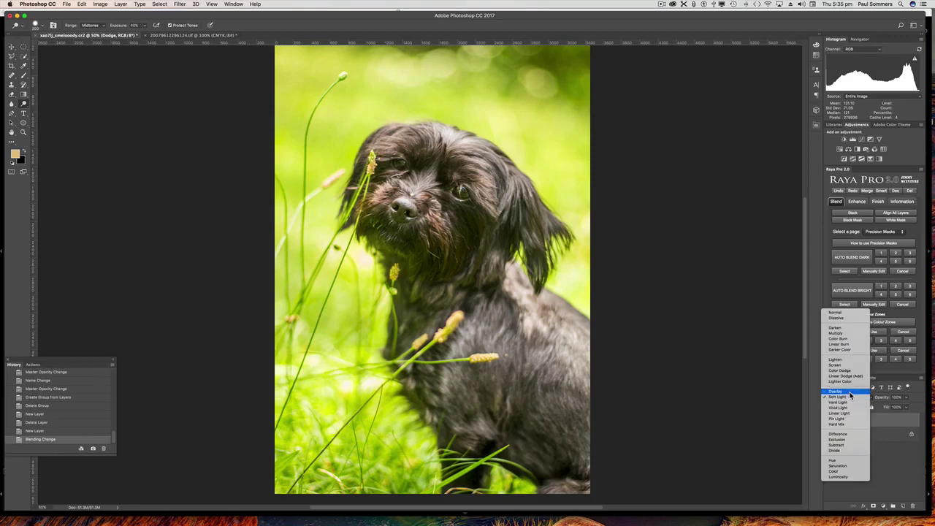
left_click(850, 393)
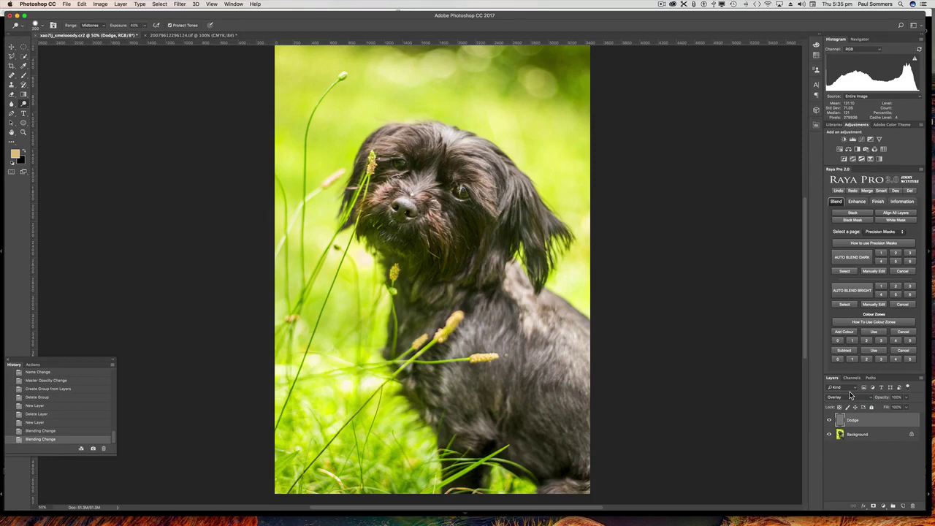
Reset the painting colours to the defaults, with black as foreground and white as background.
left_click(13, 167)
left_click(24, 154)
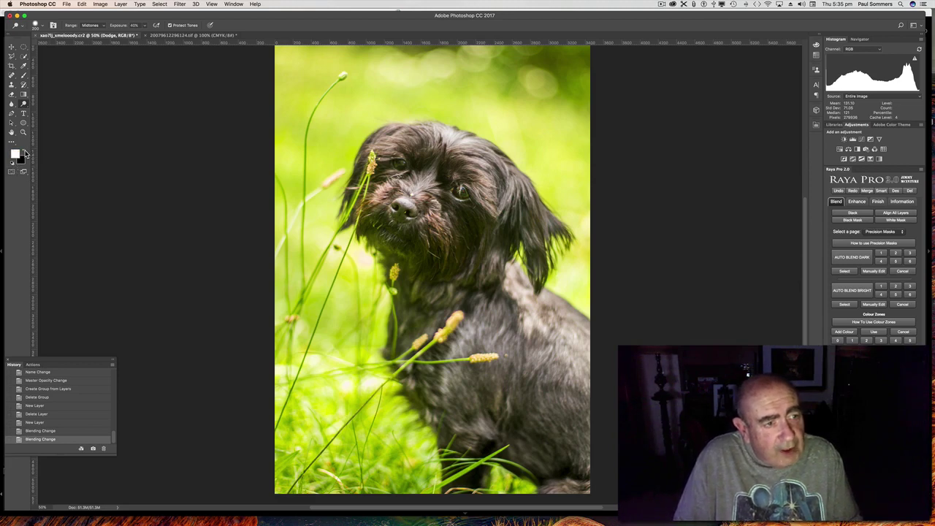
left_click(24, 153)
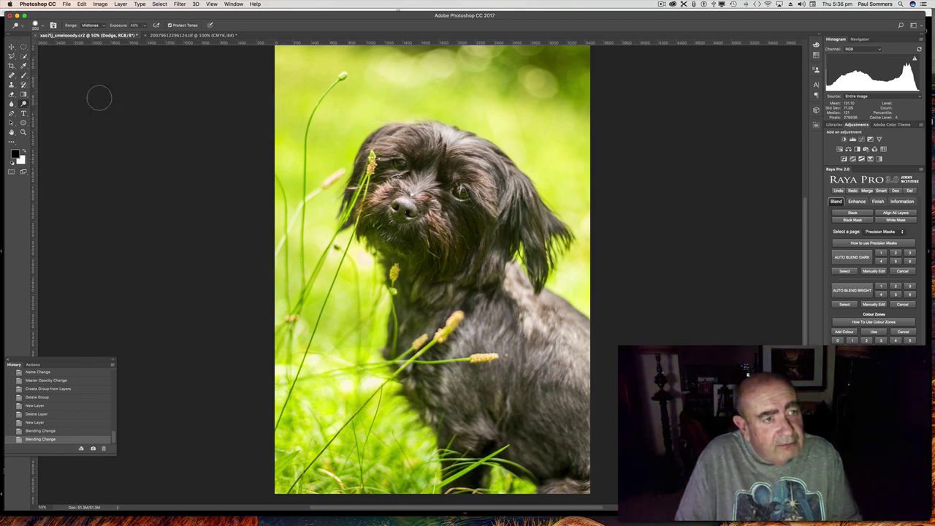
Choose the Brush tool and lower its opacity to 17%.
left_click(24, 76)
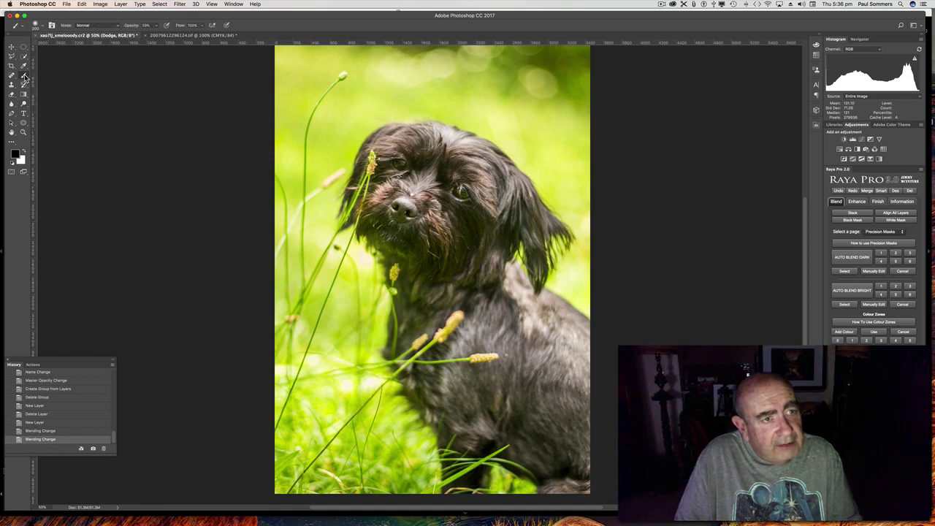
left_click(155, 27)
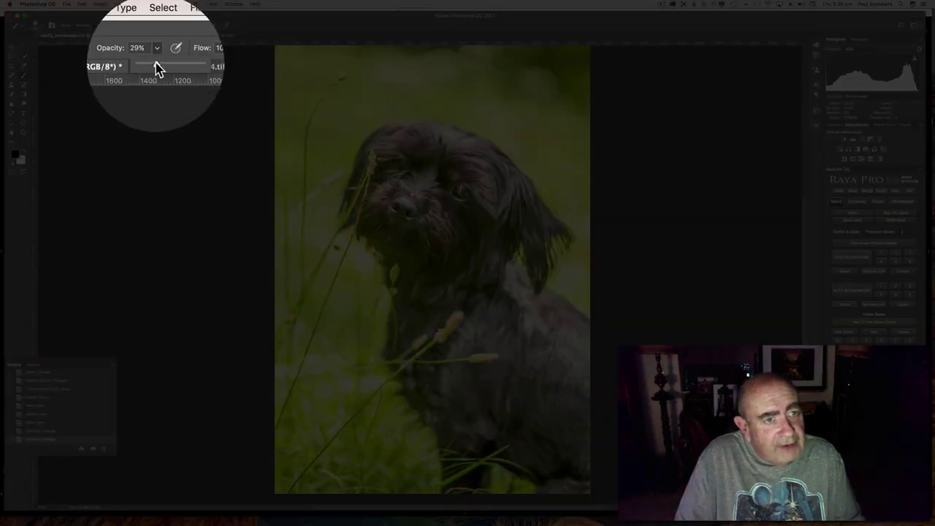
left_click_drag(156, 68, 152, 68)
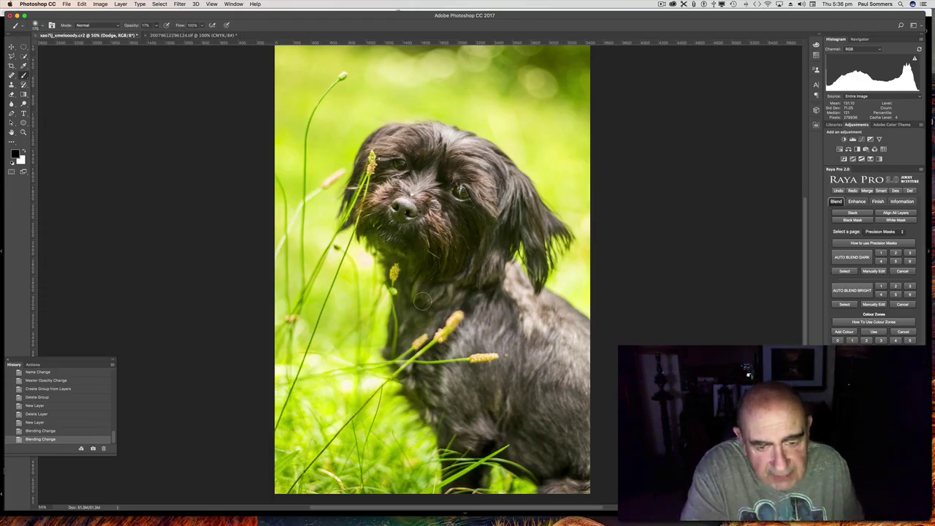
key("p")
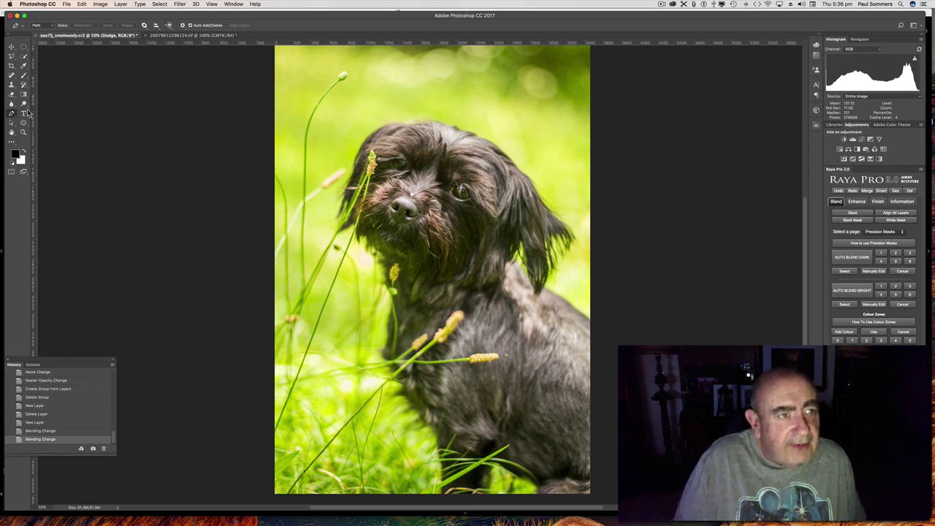
Select the Brush tool and enlarge its tip to 400 px for painting on the dog.
left_click(25, 75)
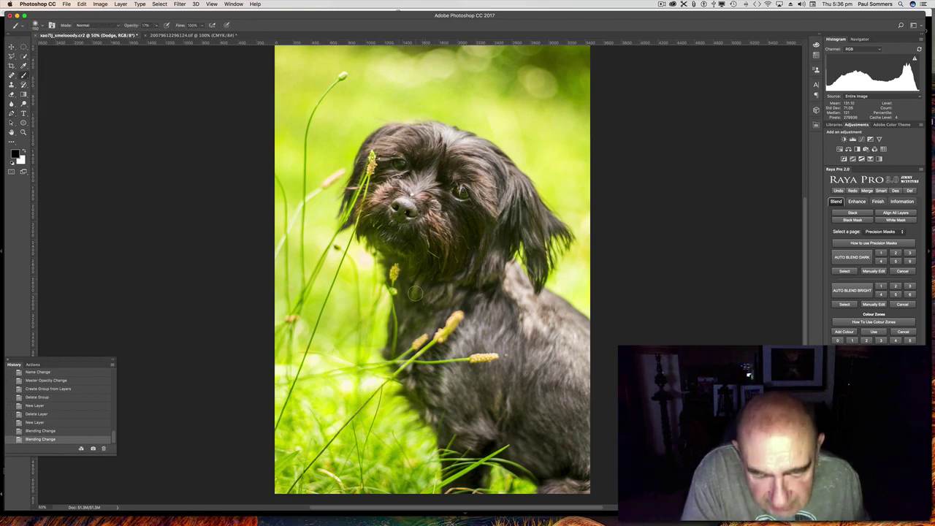
key("bracketright")
key("bracketright")
key("bracketright")
key("bracketright")
key("bracketright")
key("bracketright")
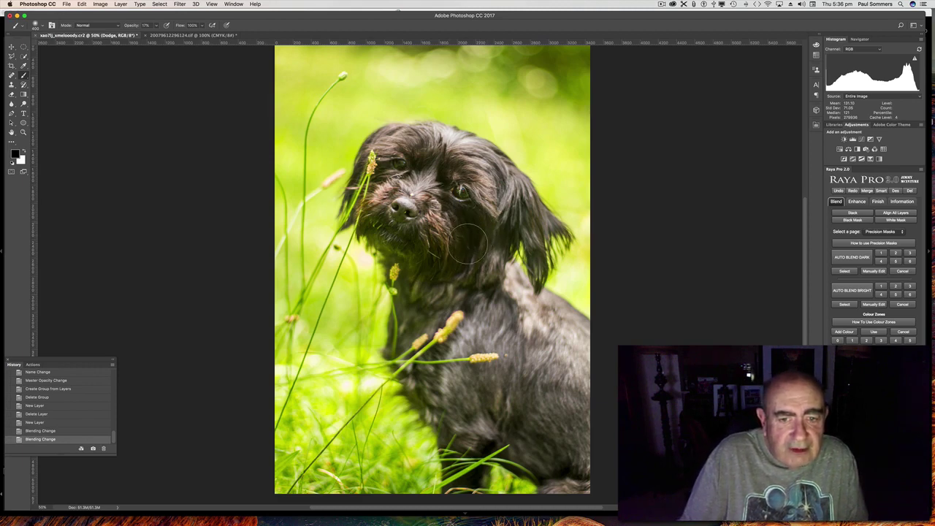
Paint black strokes on the Dodge layer over the dog's chest, hanging ear and the top of its head.
mouse_move(468, 245)
left_mouse_down()
mouse_move(461, 213)
mouse_move(470, 251)
mouse_move(506, 233)
mouse_move(484, 272)
left_mouse_up()
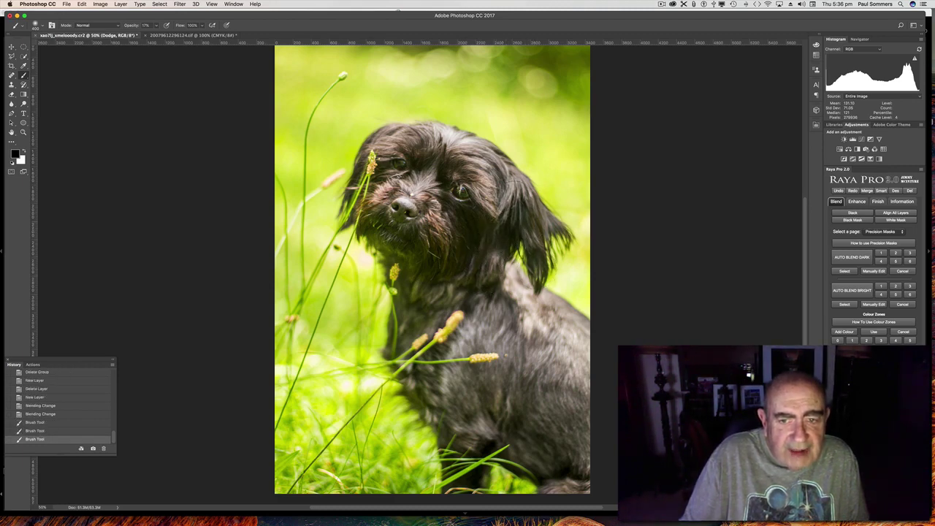
mouse_move(516, 191)
left_mouse_down()
mouse_move(548, 225)
mouse_move(559, 220)
mouse_move(565, 242)
left_mouse_up()
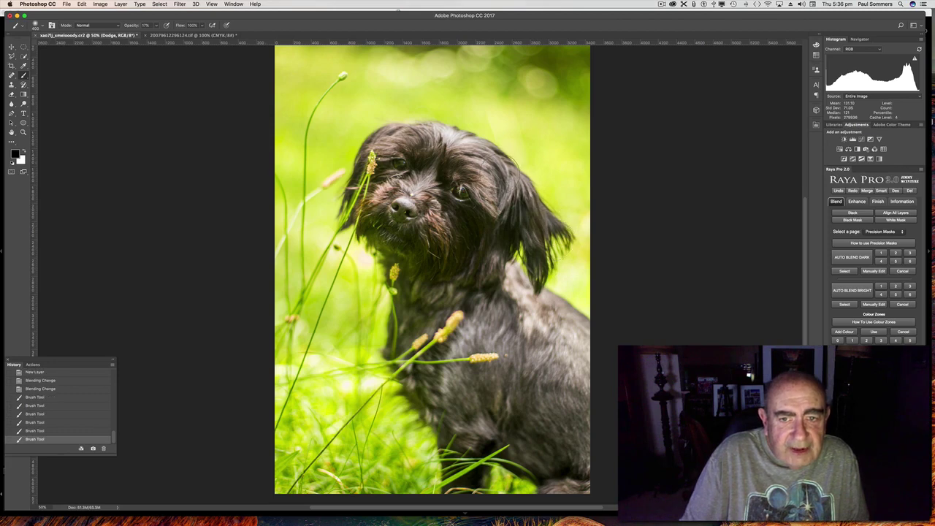
left_click_drag(503, 165, 479, 136)
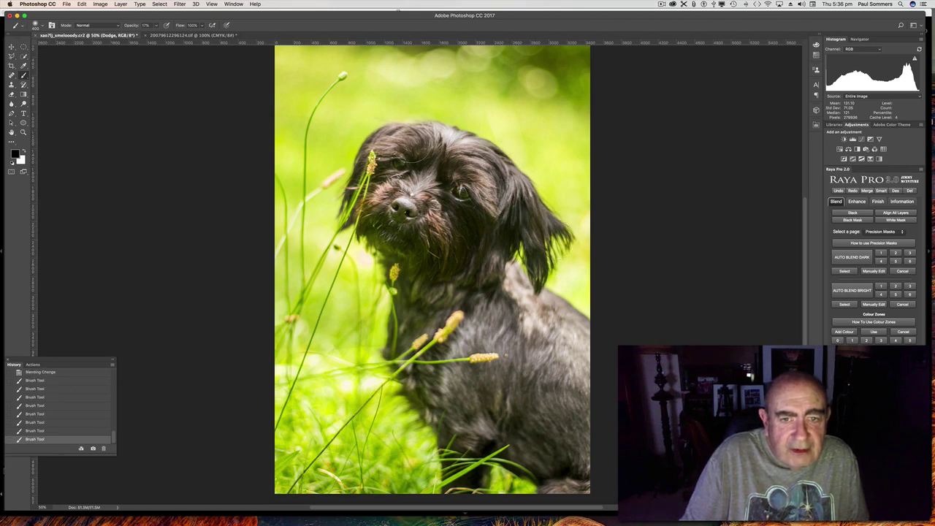
left_click_drag(412, 133, 378, 139)
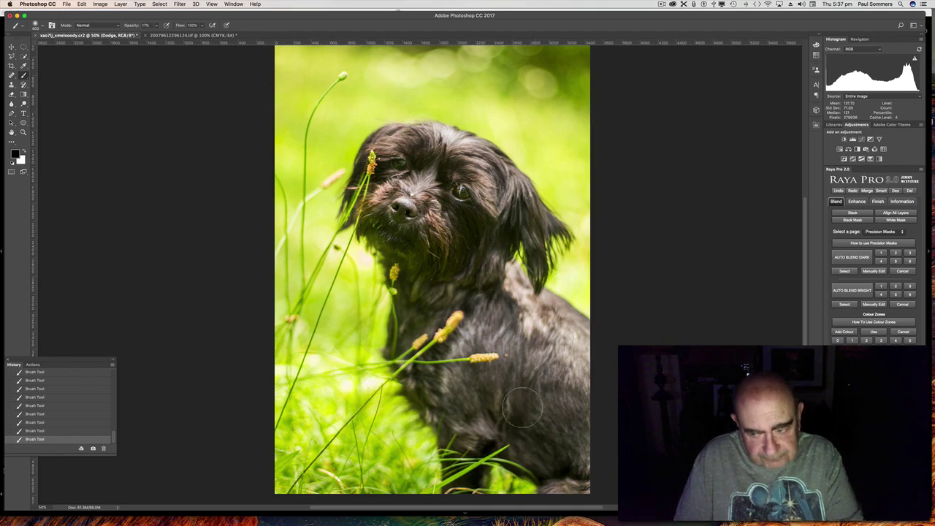
Try Soft Light and other opacities on the painted Dodge layer, returning it to Overlay at 100% opacity.
scroll(355, 235, "up", 1)
scroll(355, 235, "left", 1)
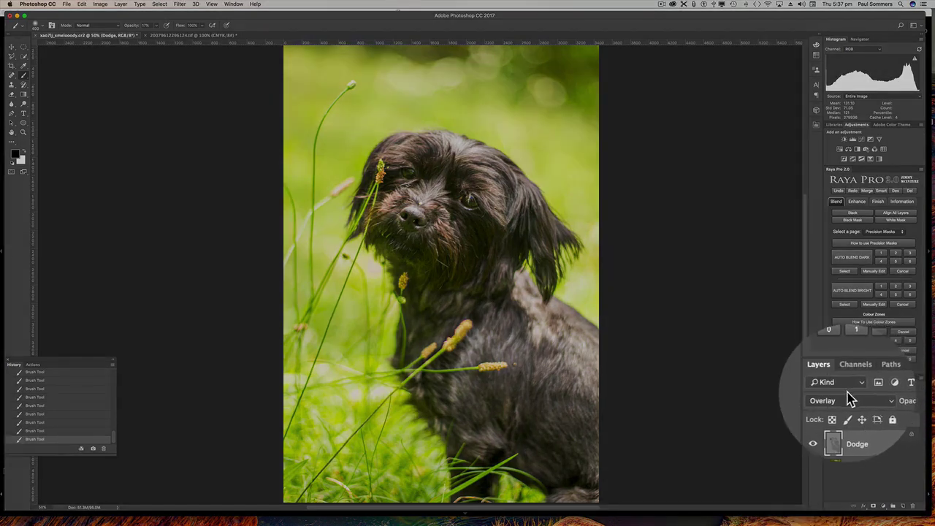
left_click(837, 397)
left_click(850, 409)
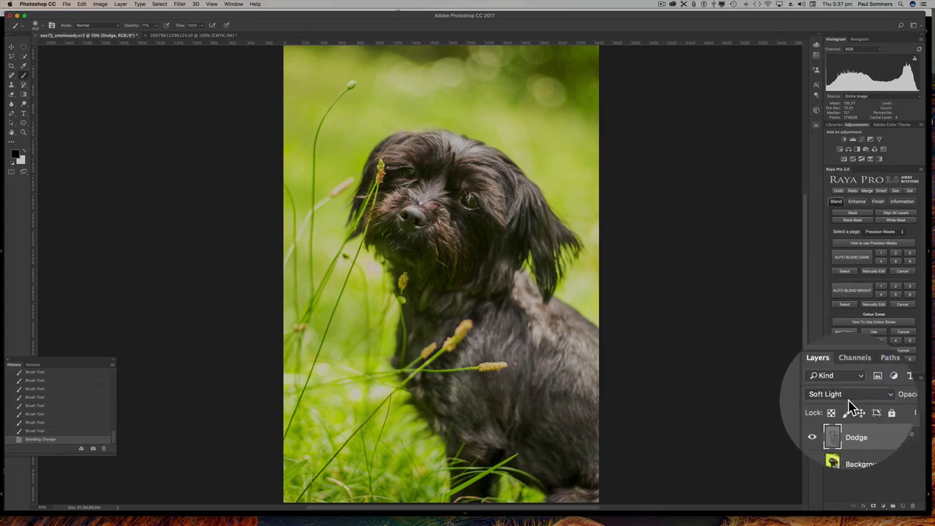
left_click(852, 402)
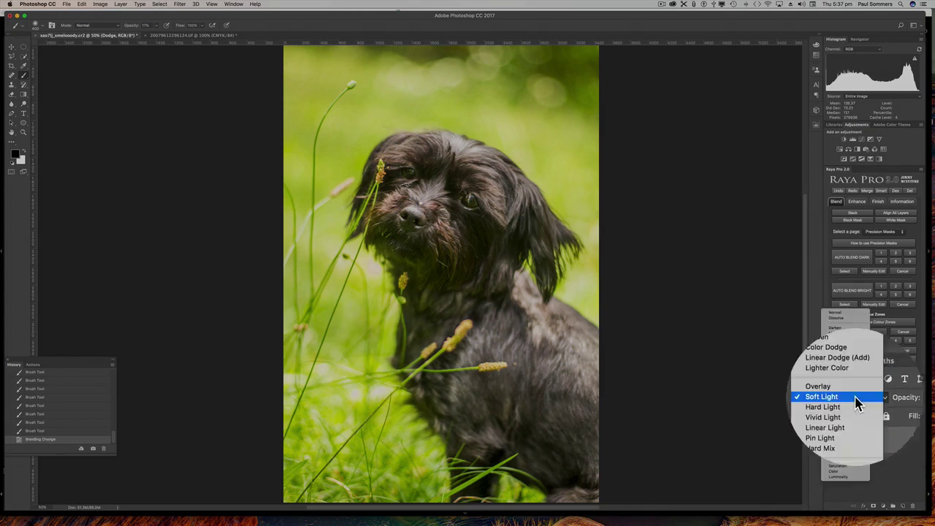
left_click(857, 392)
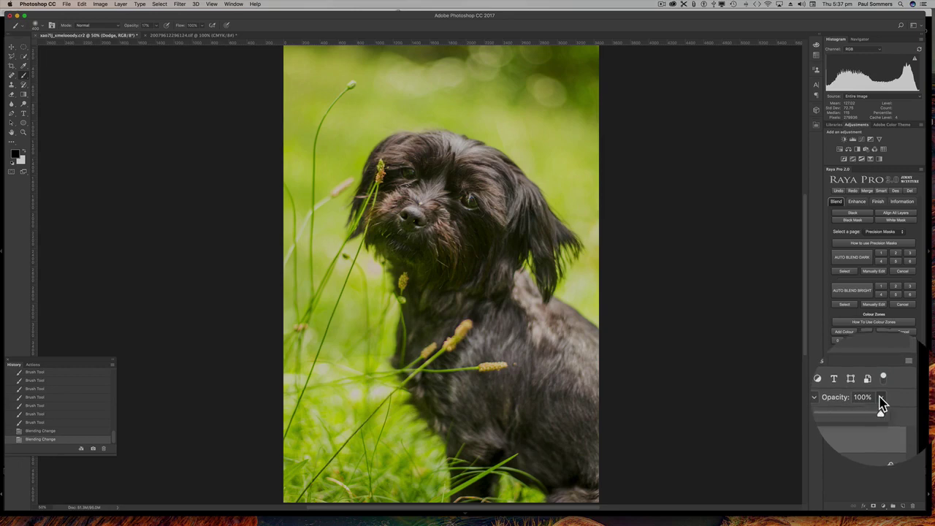
left_click(880, 395)
mouse_move(880, 411)
left_mouse_down()
mouse_move(864, 413)
mouse_move(920, 410)
left_mouse_up()
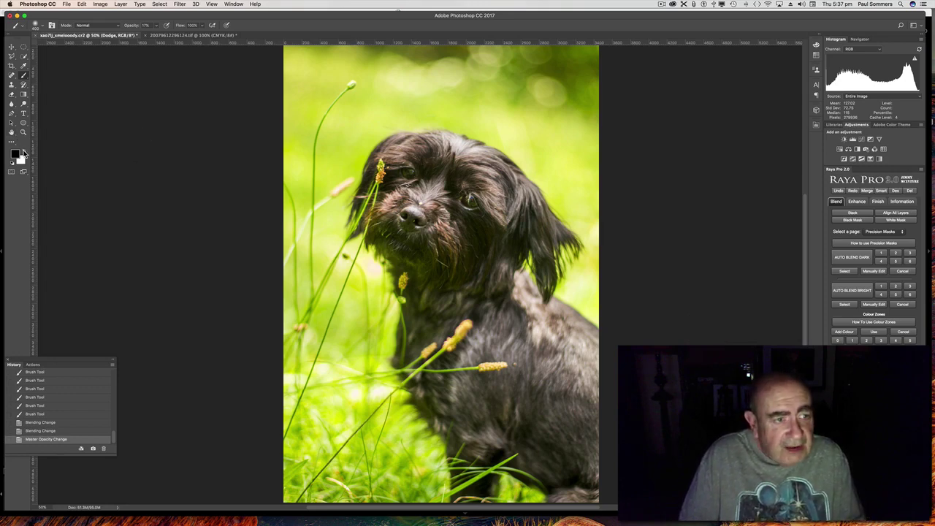
Create a layer named Burn in Overlay mode at 100% opacity, filled with the Overlay-neutral 50% gray.
left_click(121, 4)
mouse_move(125, 28)
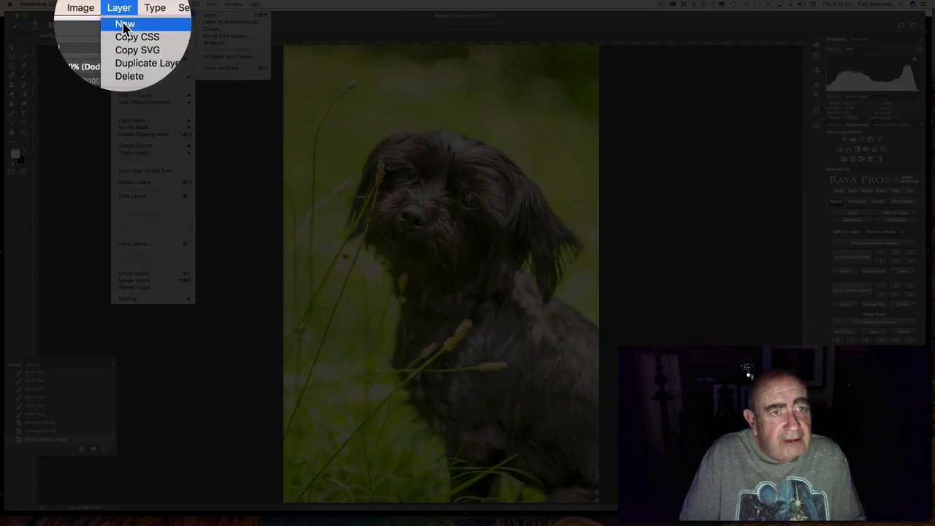
left_click(212, 14)
left_click(439, 275)
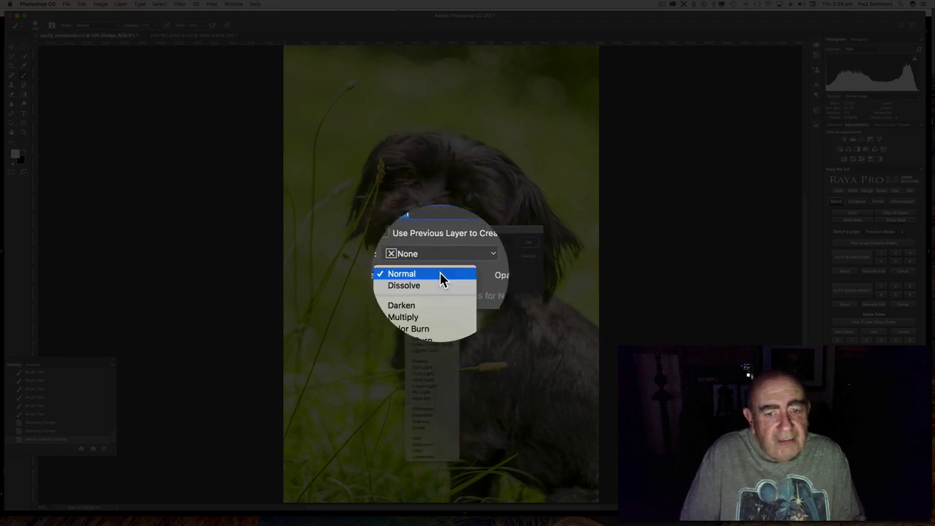
left_click(434, 369)
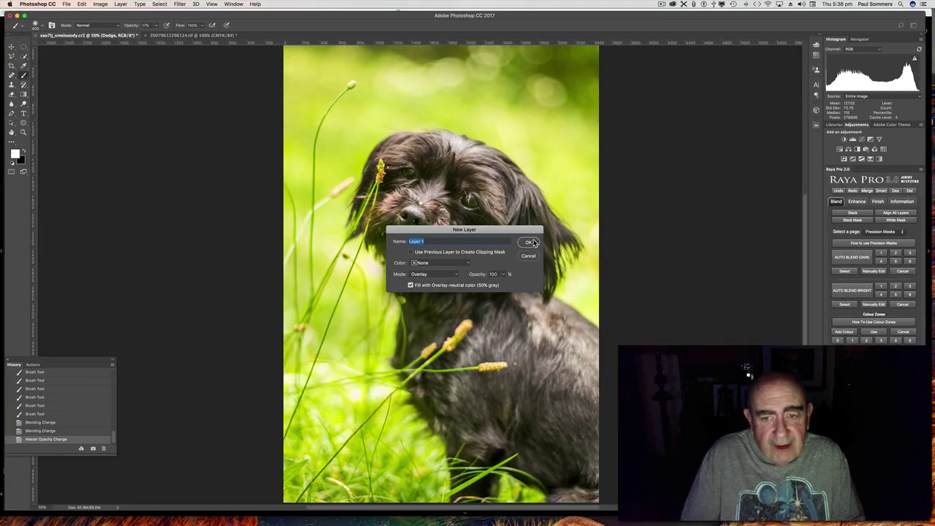
left_click(530, 244)
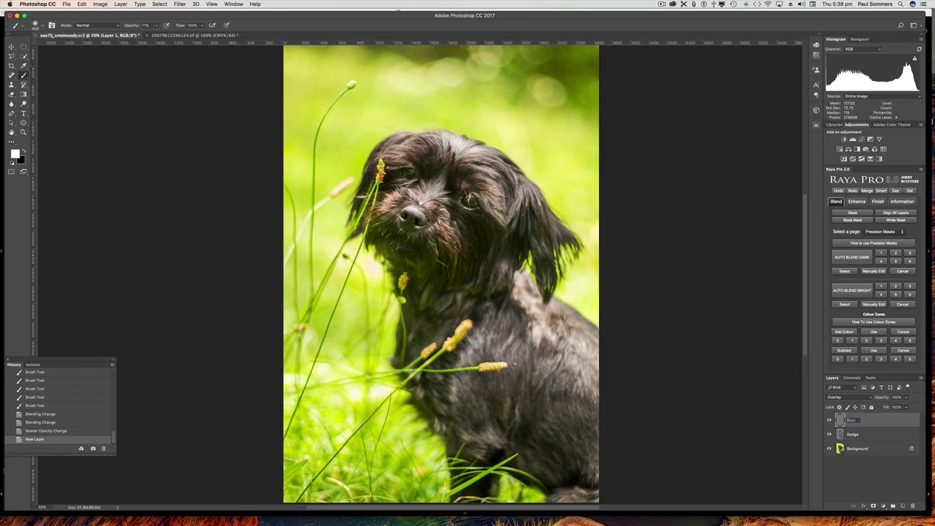
key("Return")
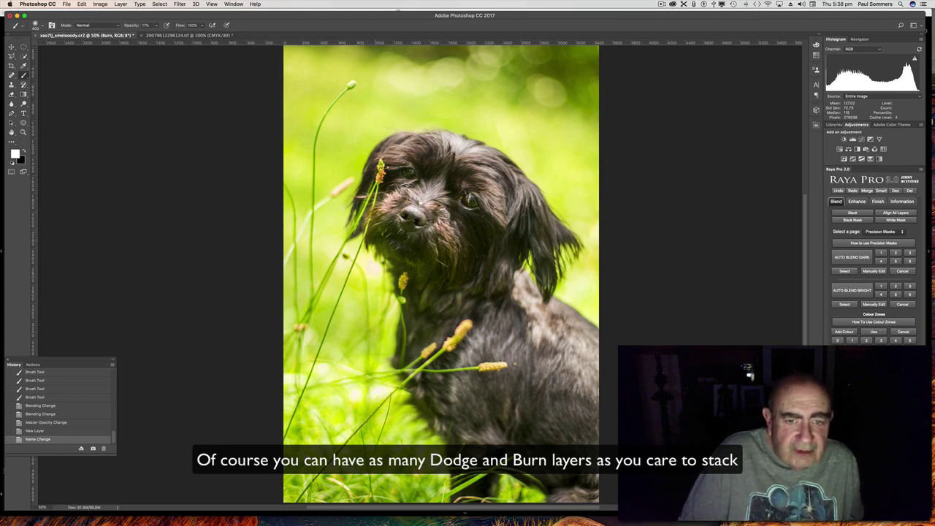
Paint white over the dog's face, head, chest and shoulder on the Burn layer and adjust that layer's opacity.
left_click_drag(435, 174, 429, 195)
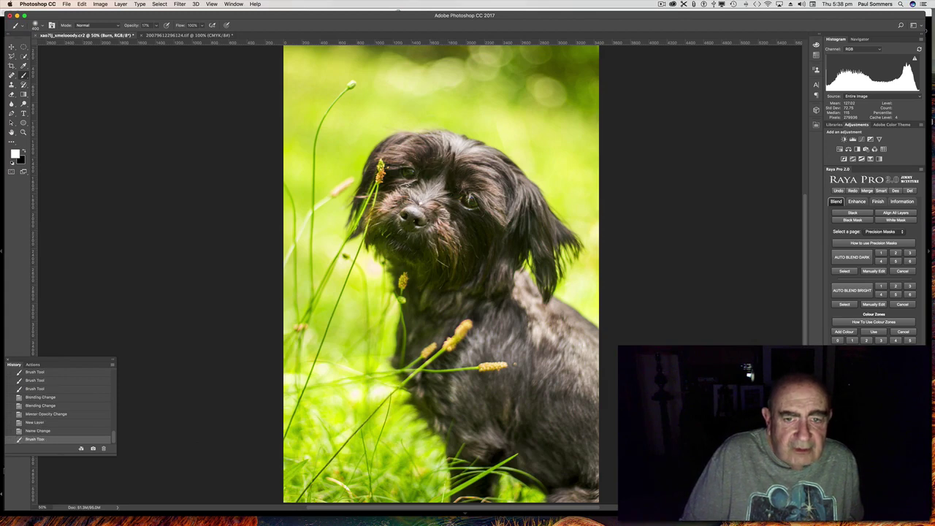
mouse_move(453, 155)
left_mouse_down()
mouse_move(510, 171)
mouse_move(460, 176)
mouse_move(498, 219)
left_mouse_up()
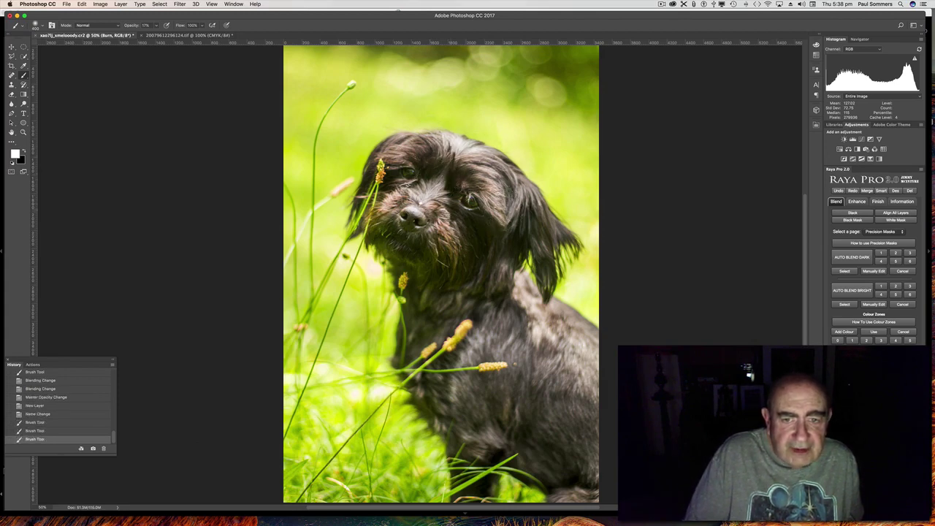
left_click_drag(394, 167, 355, 195)
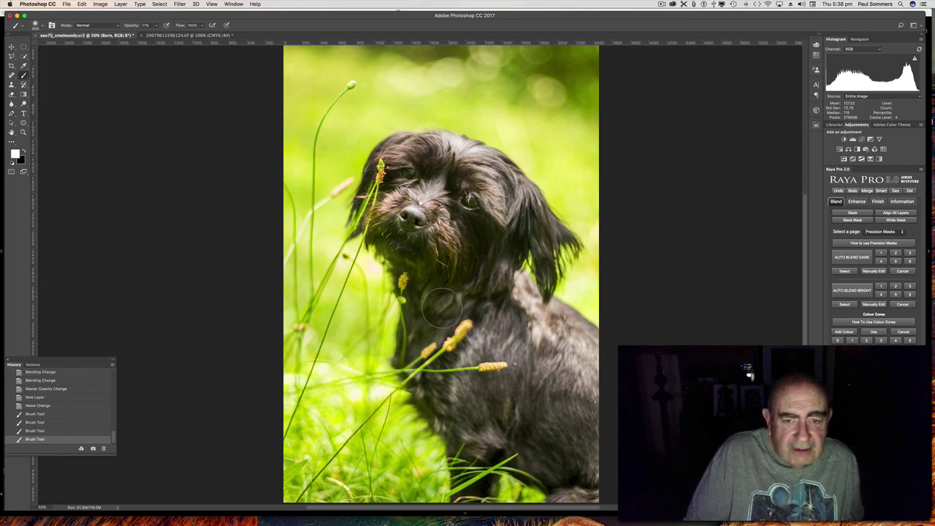
mouse_move(462, 289)
left_mouse_down()
mouse_move(416, 332)
mouse_move(415, 371)
left_mouse_up()
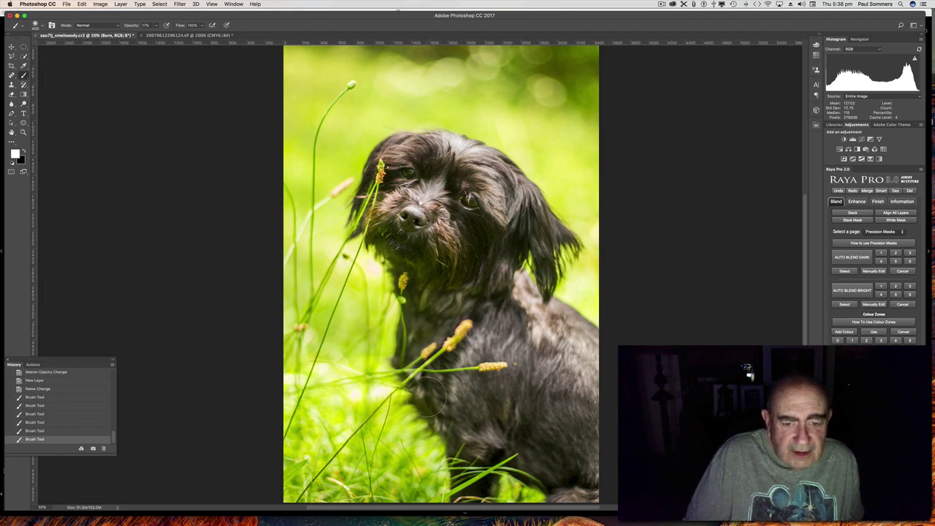
mouse_move(442, 423)
left_mouse_down()
mouse_move(465, 431)
mouse_move(465, 356)
mouse_move(500, 330)
left_mouse_up()
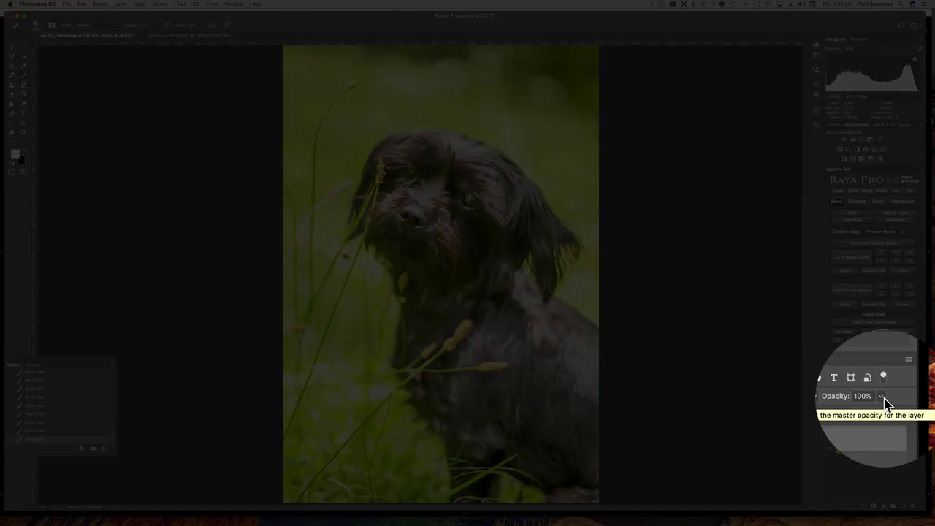
left_click(882, 397)
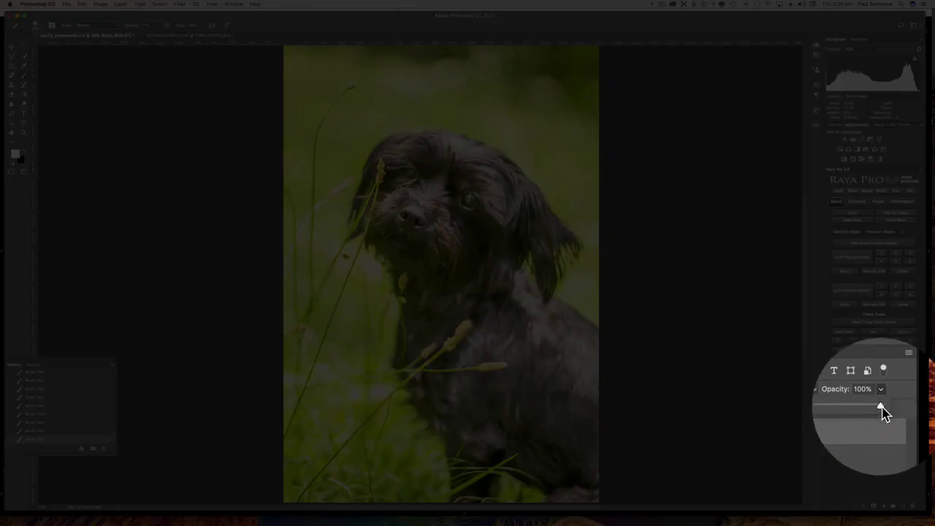
mouse_move(884, 408)
left_mouse_down()
mouse_move(867, 411)
mouse_move(924, 406)
left_mouse_up()
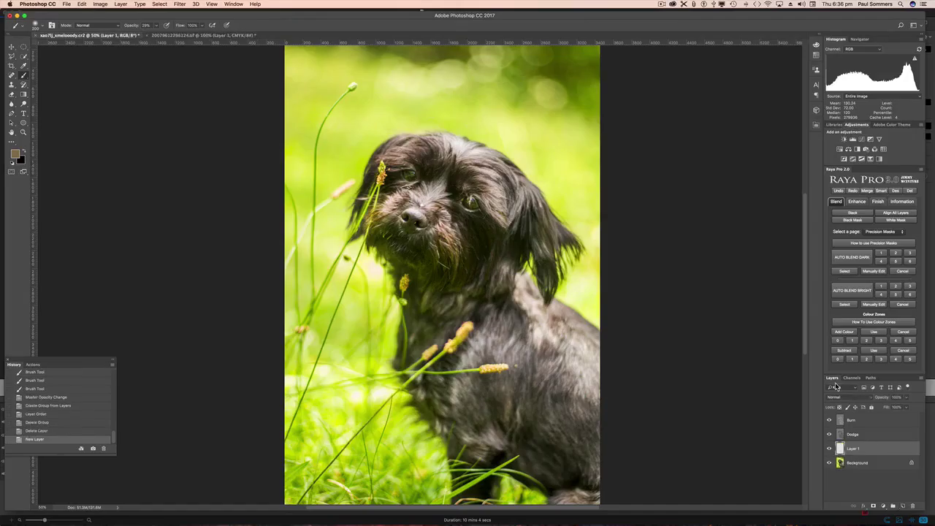
Set the blend mode of the blank Layer 1 above the Background to Overlay.
left_click(837, 398)
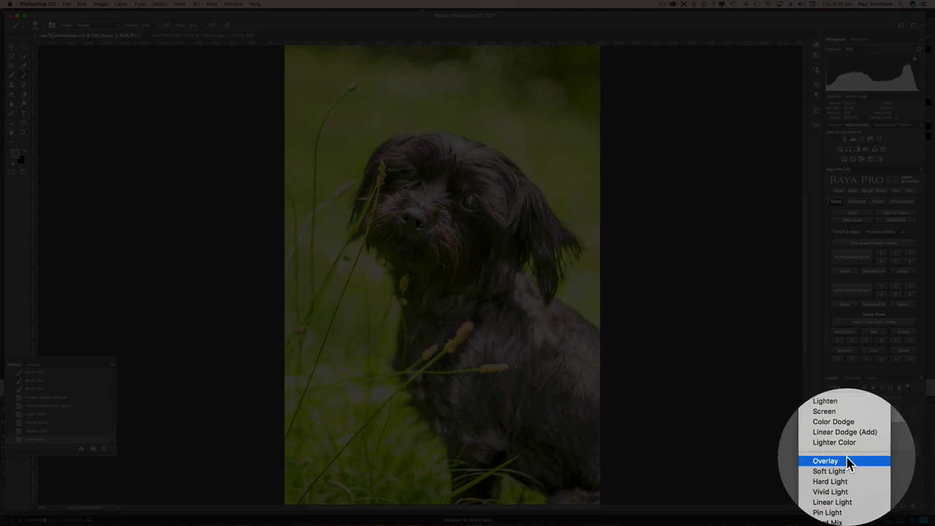
left_click(848, 461)
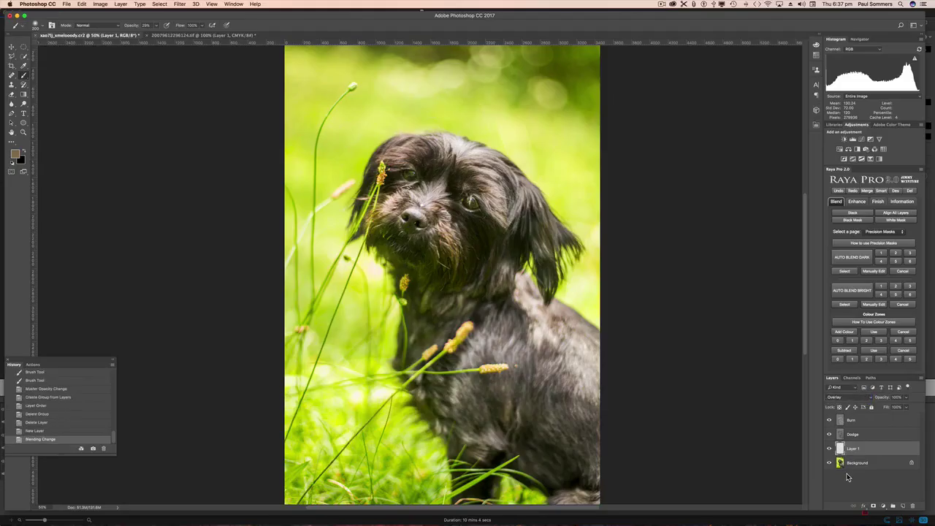
Set the foreground colour to a bright golden yellow with a hue of 47°.
left_click(14, 156)
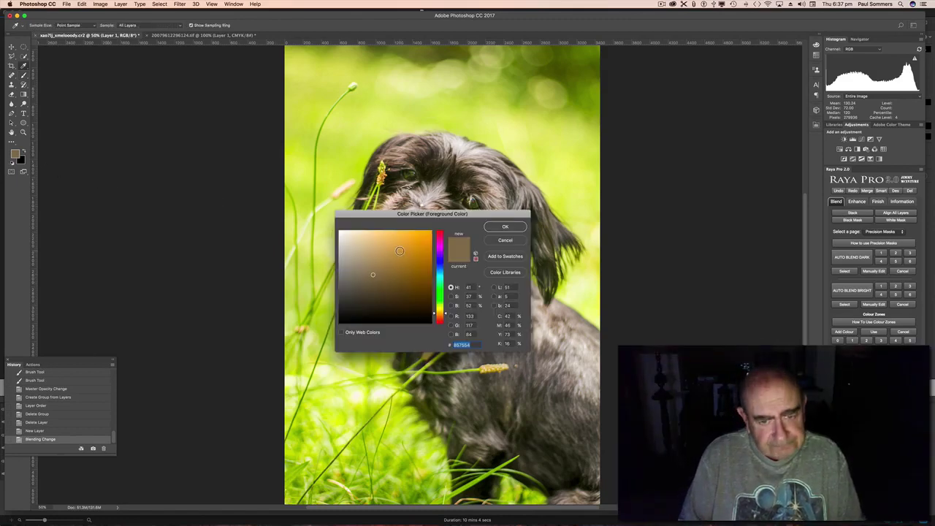
left_click(439, 309)
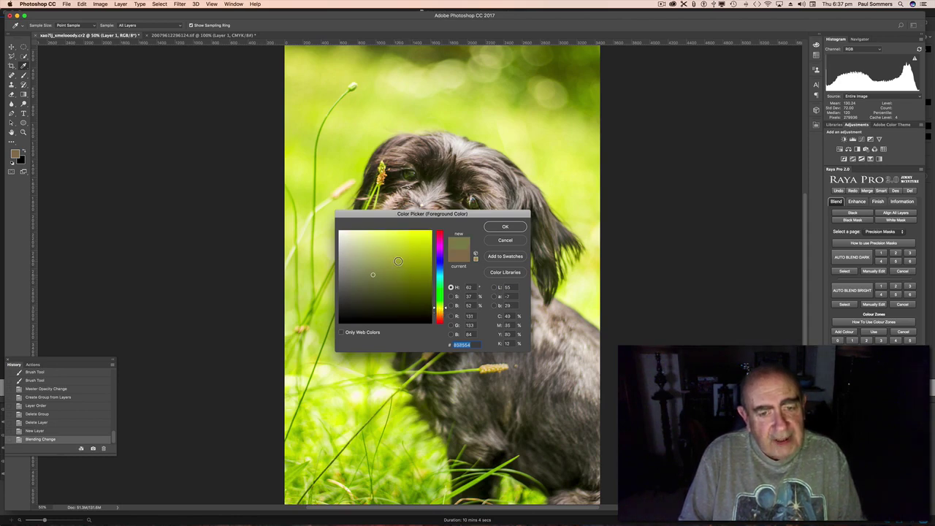
left_click(446, 310)
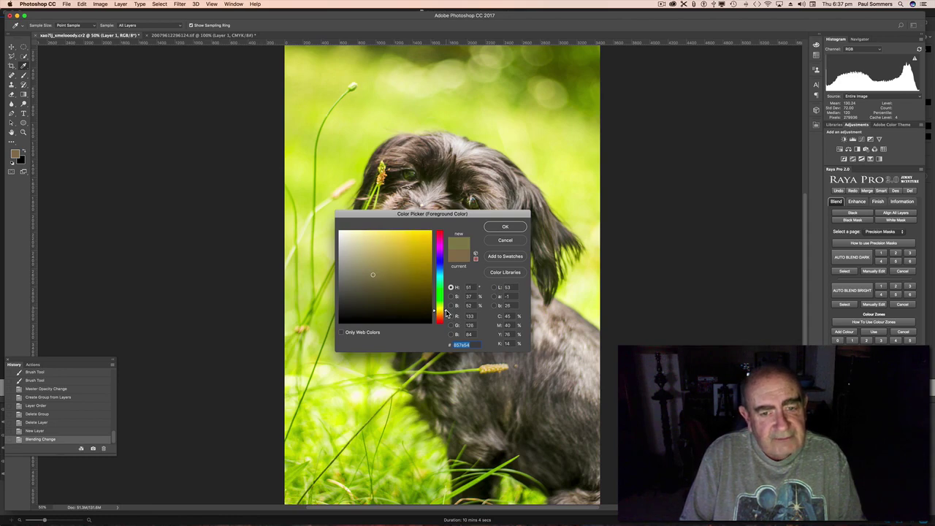
left_click(446, 313)
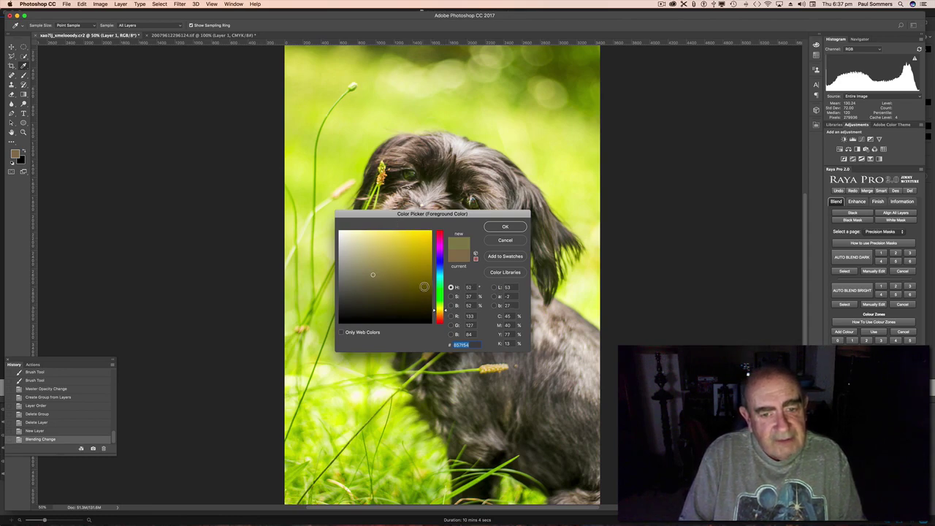
left_click(445, 313)
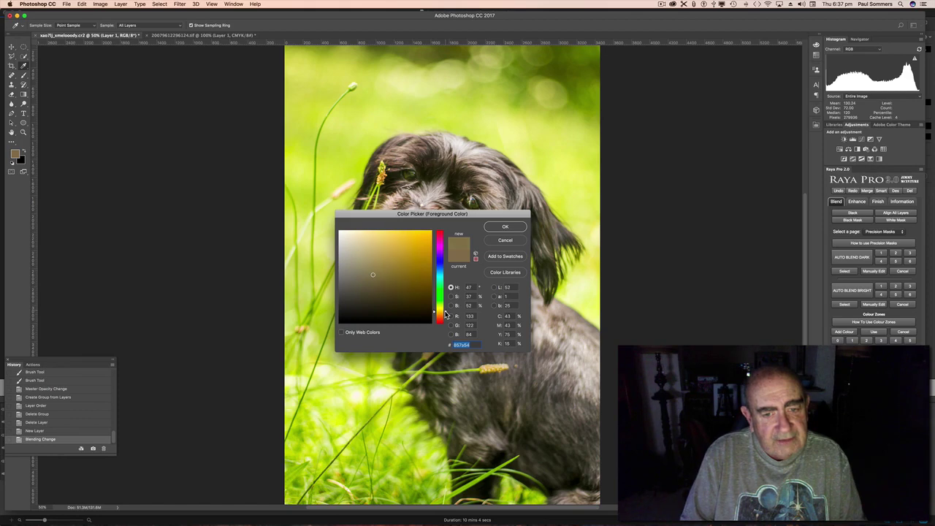
left_click(413, 233)
left_click(505, 227)
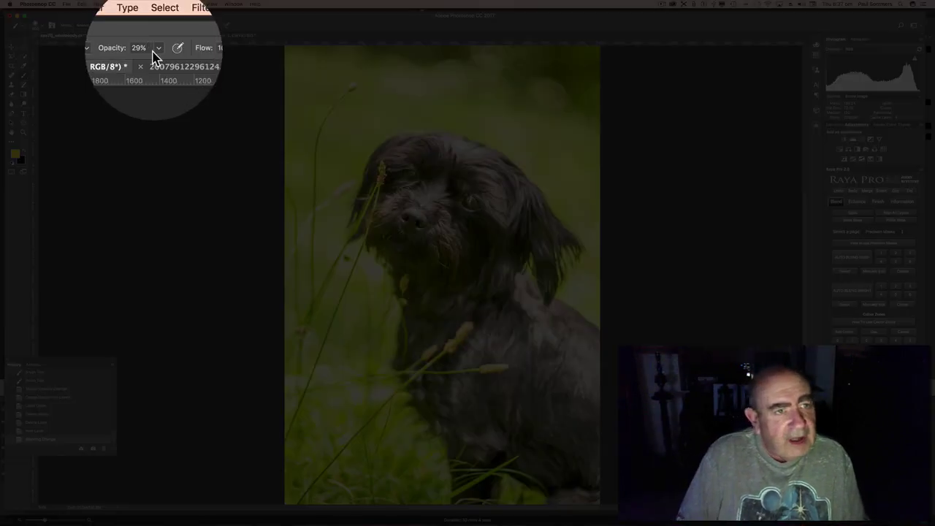
Set the brush opacity to 30% and paint yellow over the dog's face, eyes, back and body on Layer 1.
left_click(156, 51)
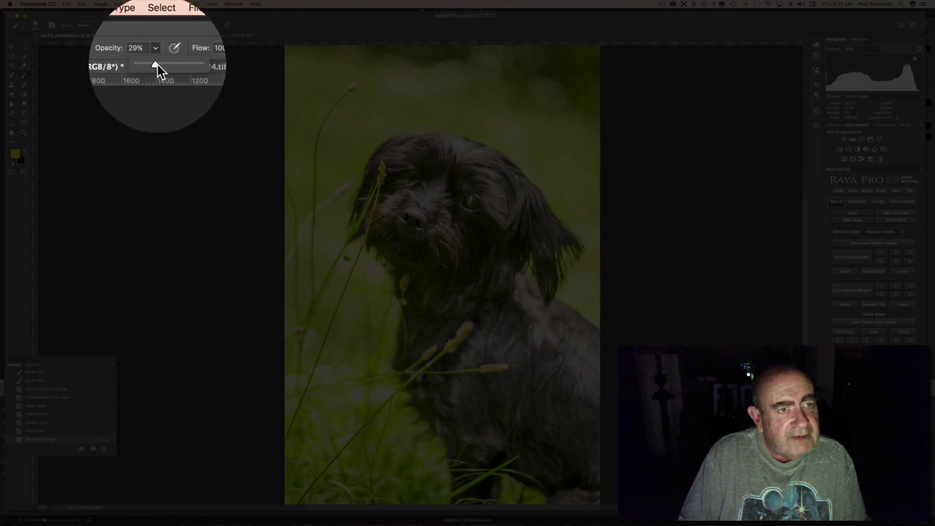
left_click_drag(156, 65, 157, 65)
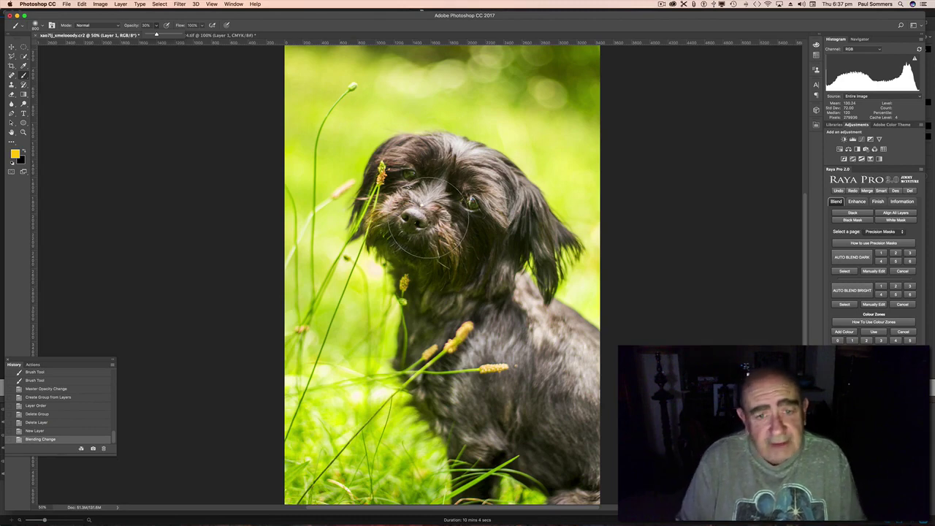
scroll(428, 217, "up", 3)
scroll(428, 241, "down", 4)
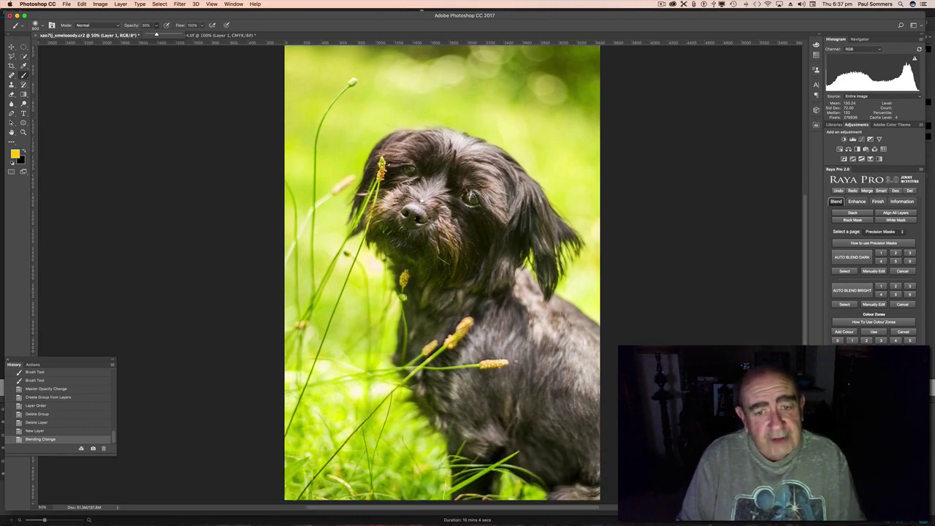
mouse_move(409, 241)
left_mouse_down()
mouse_move(446, 234)
mouse_move(438, 241)
mouse_move(442, 195)
mouse_move(406, 170)
left_mouse_up()
left_click_drag(471, 196, 482, 191)
mouse_move(511, 304)
left_mouse_down()
mouse_move(500, 300)
mouse_move(566, 307)
mouse_move(563, 334)
mouse_move(556, 329)
mouse_move(570, 365)
mouse_move(544, 333)
mouse_move(584, 384)
left_mouse_up()
mouse_move(564, 427)
left_mouse_down()
mouse_move(578, 475)
mouse_move(519, 409)
mouse_move(475, 439)
mouse_move(442, 442)
mouse_move(456, 394)
mouse_move(439, 375)
left_mouse_up()
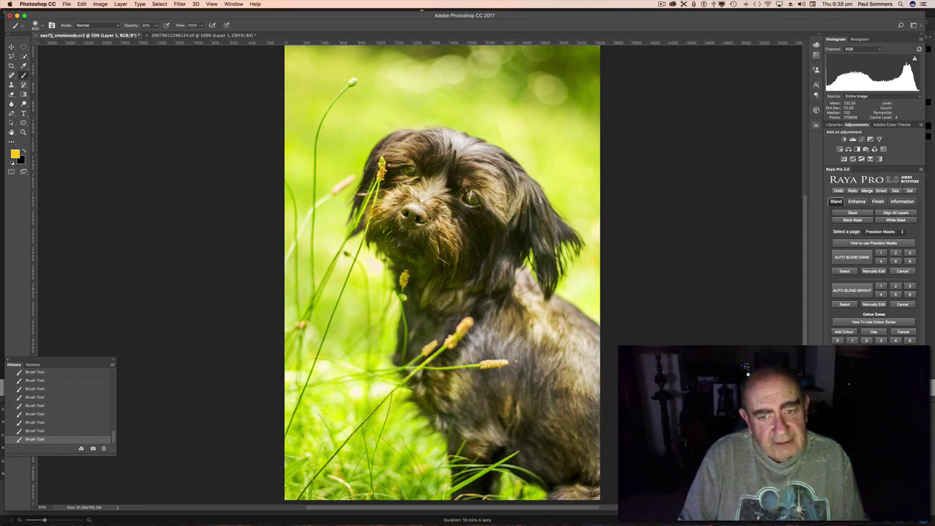
Finish painting yellow on the dog's fur and lower the opacity of Layer 1 to soften the tint.
left_click_drag(540, 240, 542, 242)
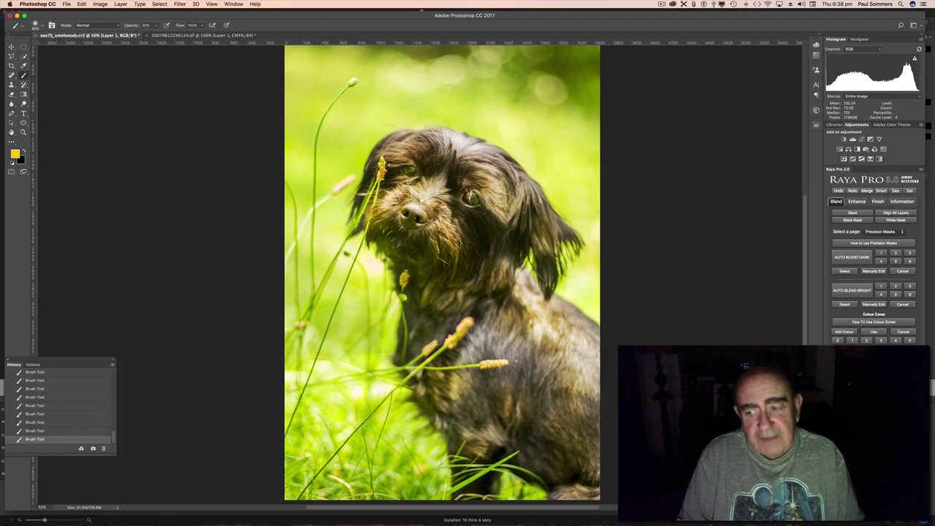
left_click(909, 398)
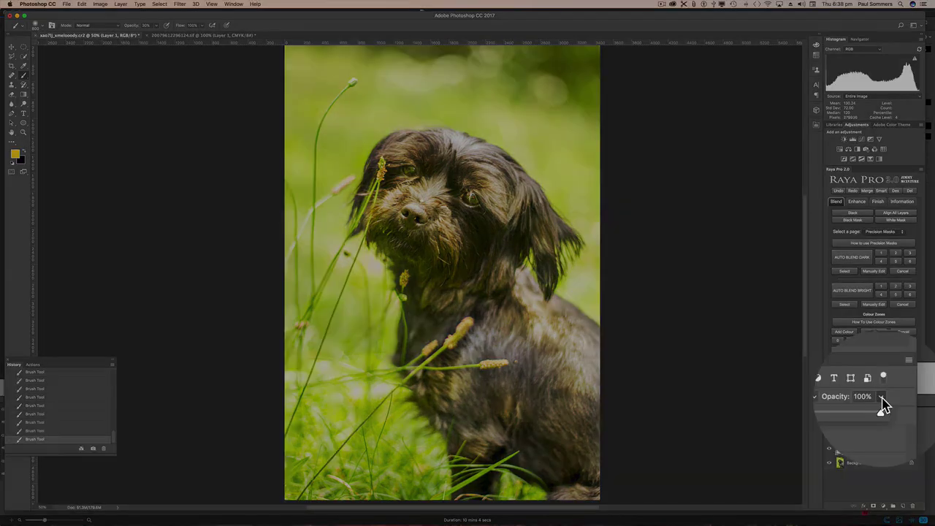
left_click_drag(908, 407, 870, 415)
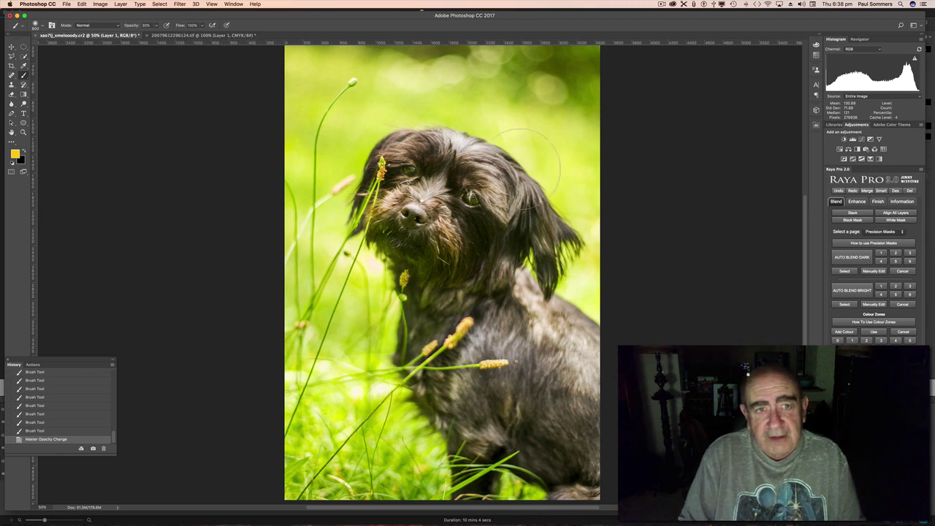
Switch to the misty lake photo and set the foreground colour to a dark golden yellow, #b39107.
left_click(232, 35)
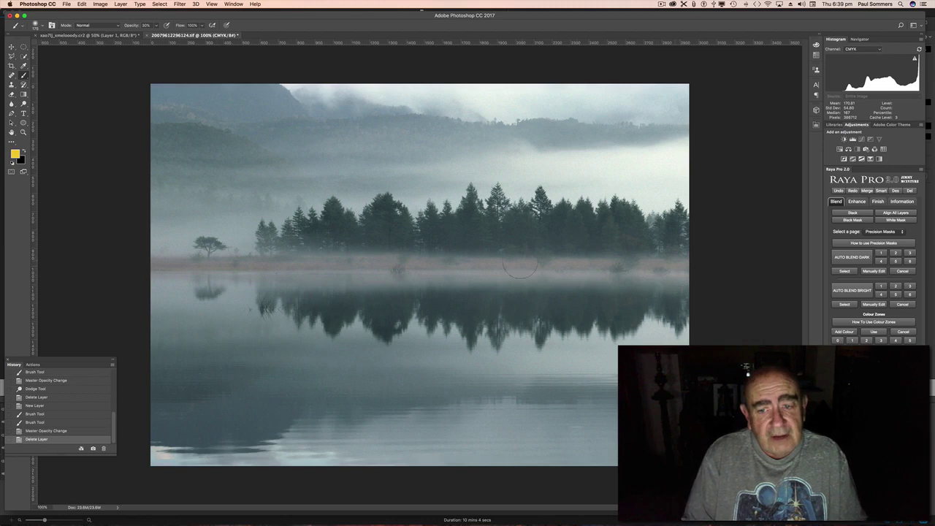
left_click(14, 153)
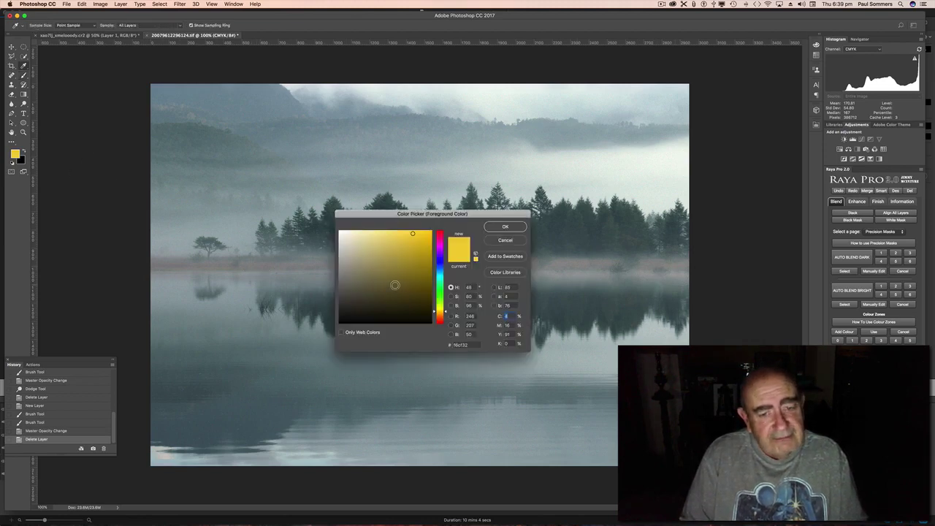
left_click(395, 292)
left_click_drag(394, 292, 428, 256)
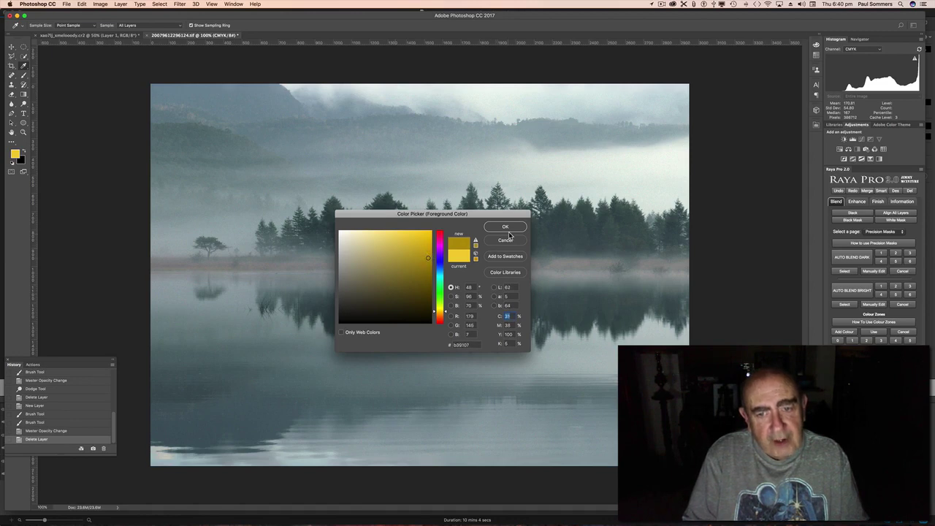
left_click(506, 227)
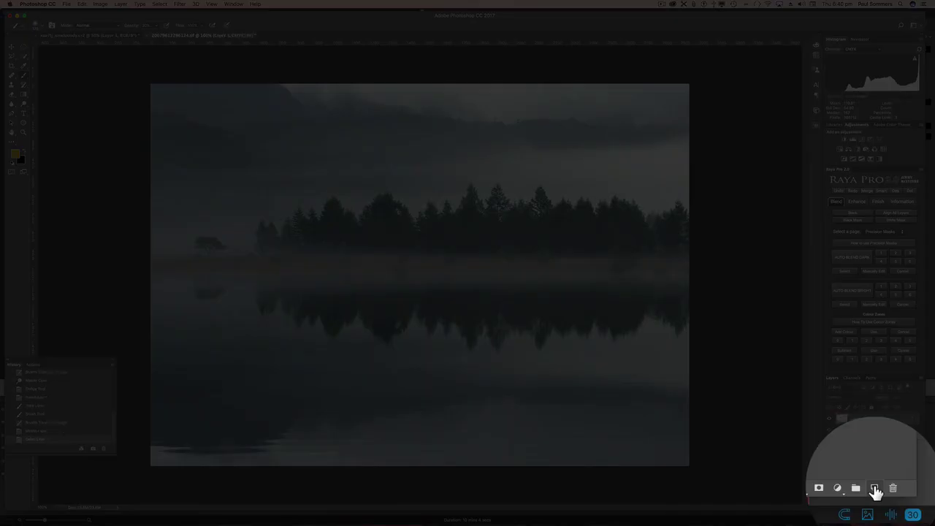
Add a blank layer above the lake photo's Background and set its blend mode to Overlay.
left_click(874, 489)
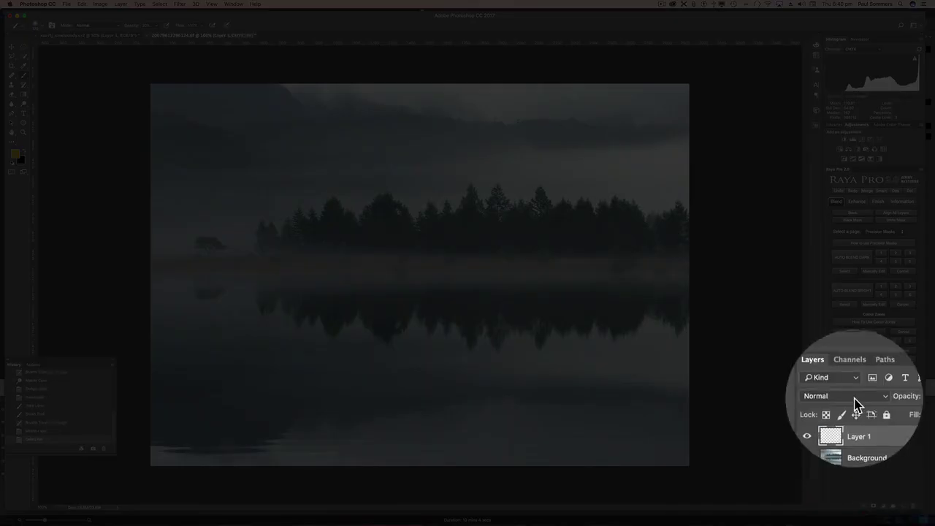
left_click(856, 396)
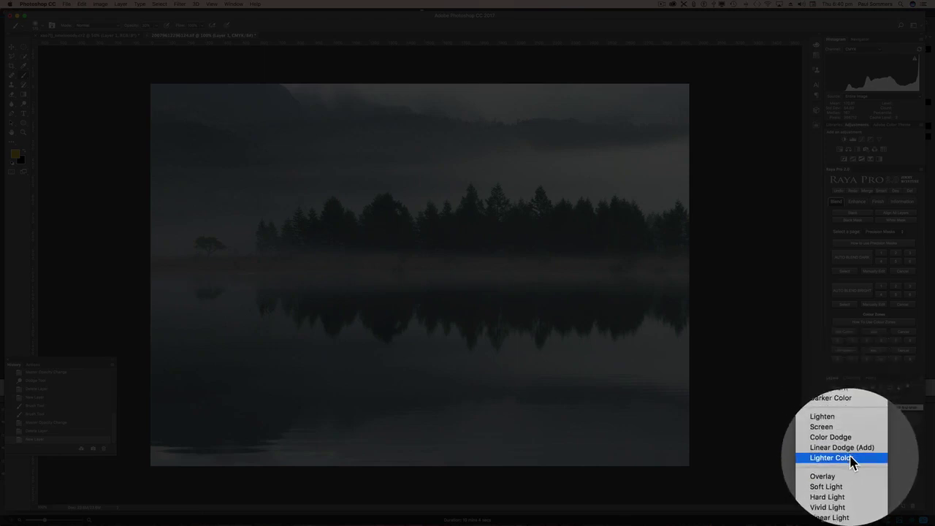
left_click(854, 462)
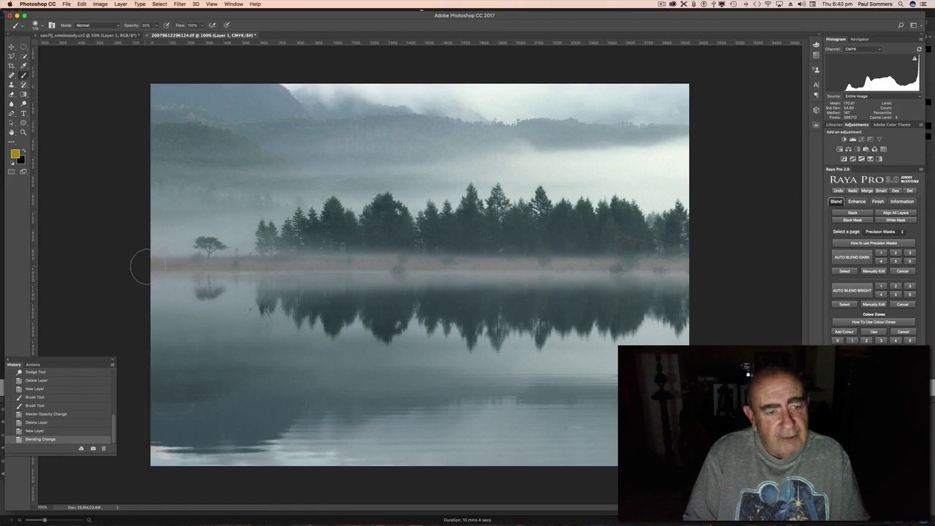
Paint dark yellow along the full width of the shoreline below the trees and set Layer 1's opacity to 50%.
left_click_drag(139, 266, 254, 261)
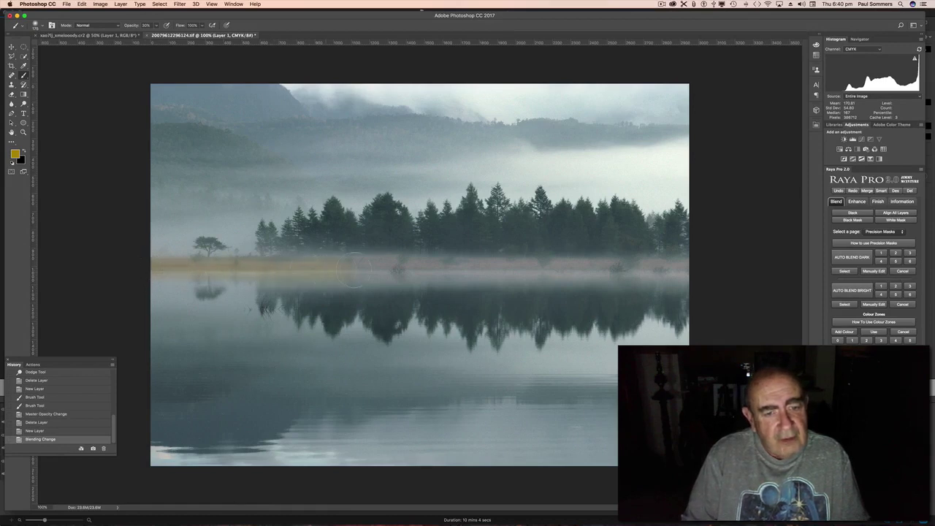
mouse_move(373, 266)
left_mouse_down()
mouse_move(404, 256)
mouse_move(598, 254)
mouse_move(695, 267)
left_mouse_up()
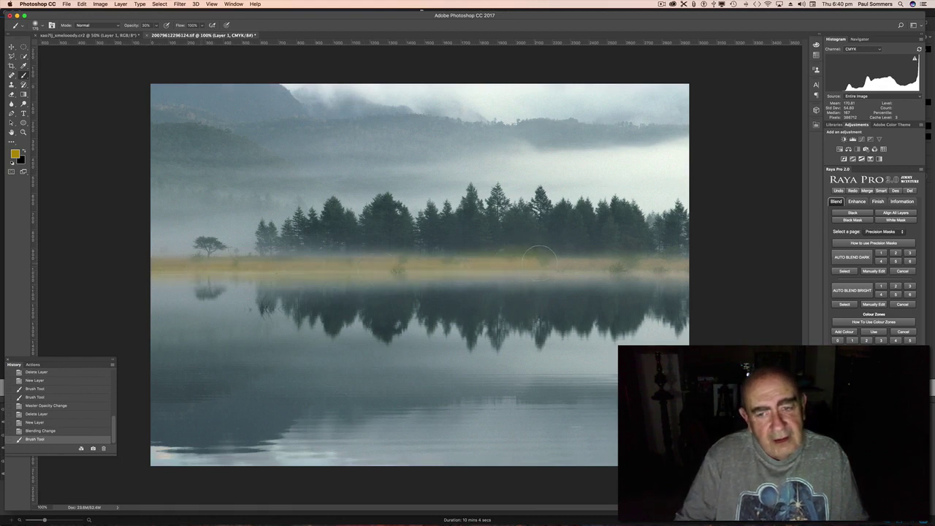
left_click_drag(609, 268, 719, 270)
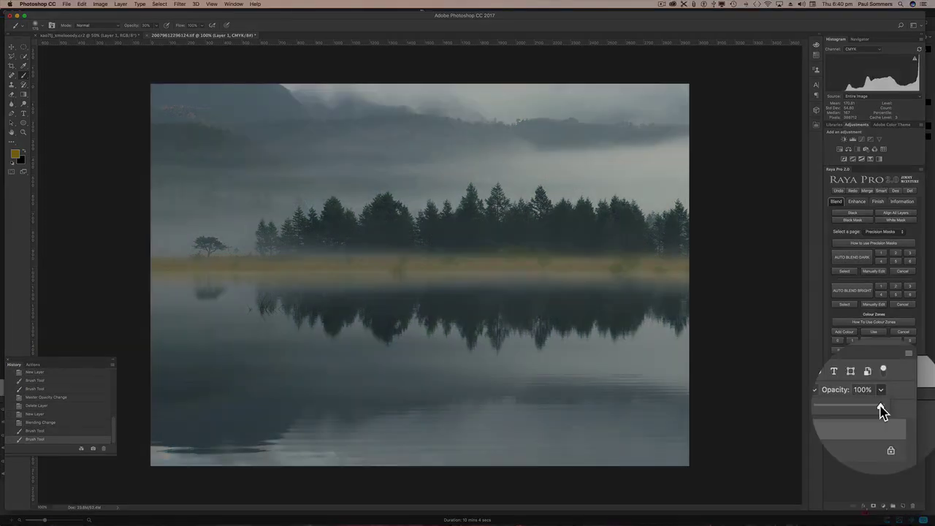
left_click_drag(880, 411, 868, 412)
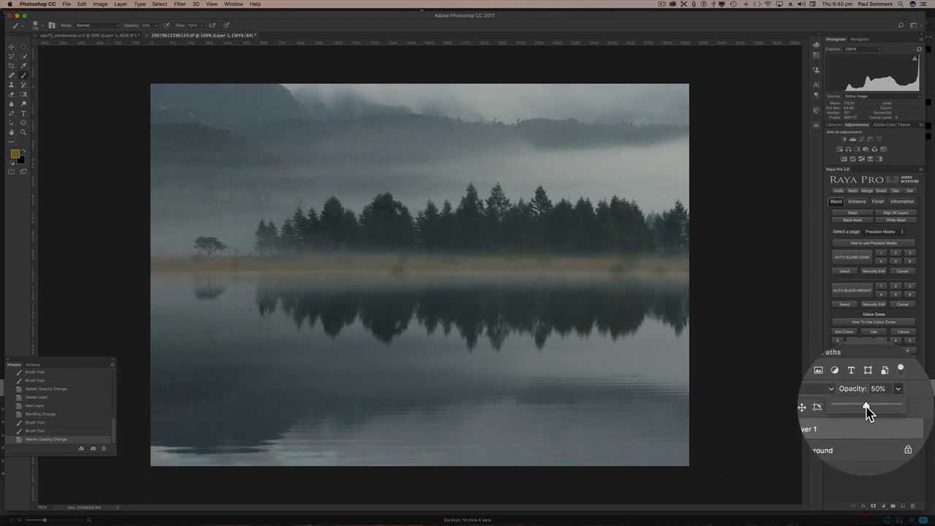
left_click_drag(867, 407, 868, 407)
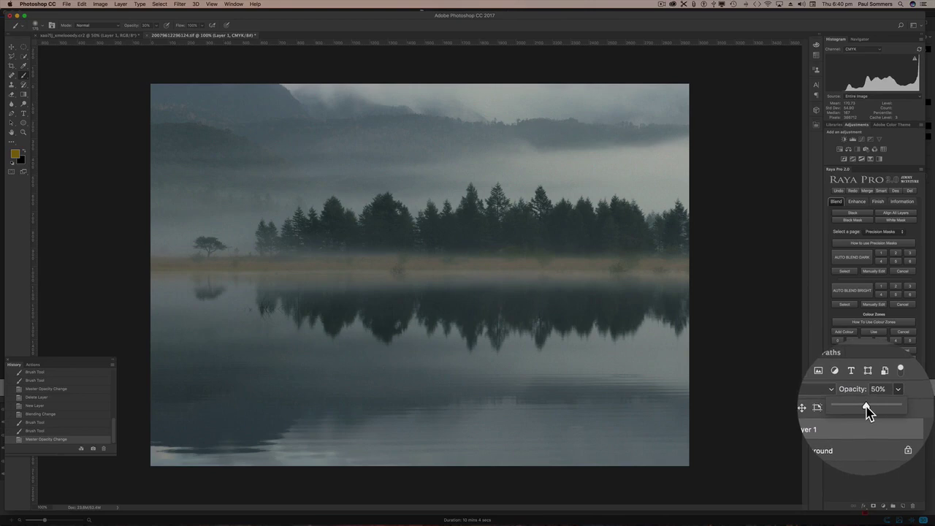